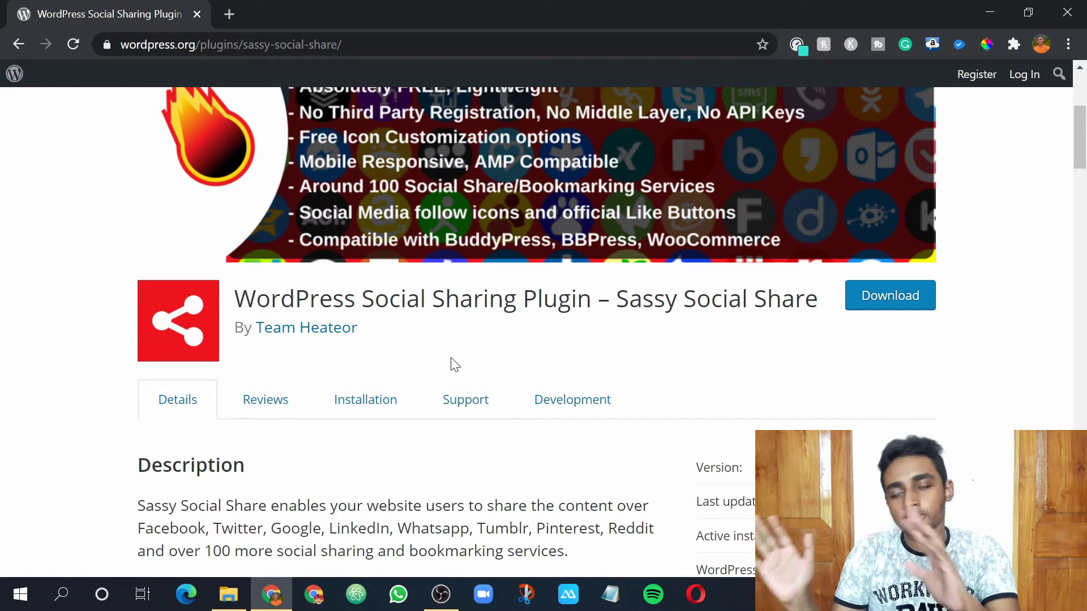
# Search the Add Plugins page for "sassy social share"
pyautogui.scroll(-1, 454, 365)
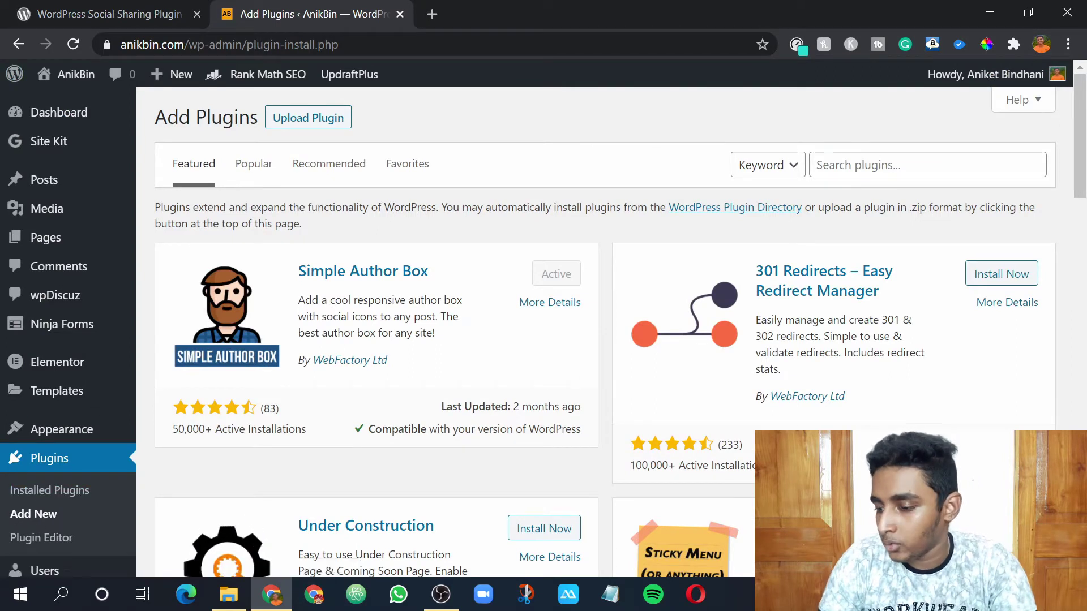
pyautogui.click(856, 164)
pyautogui.write('sassy')
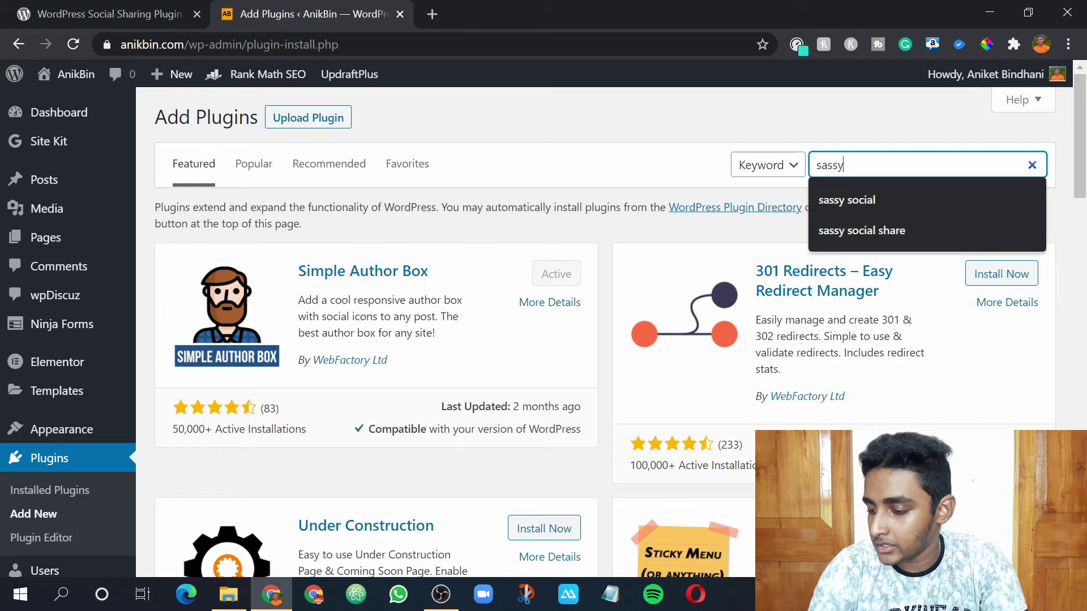
pyautogui.write(' social sha')
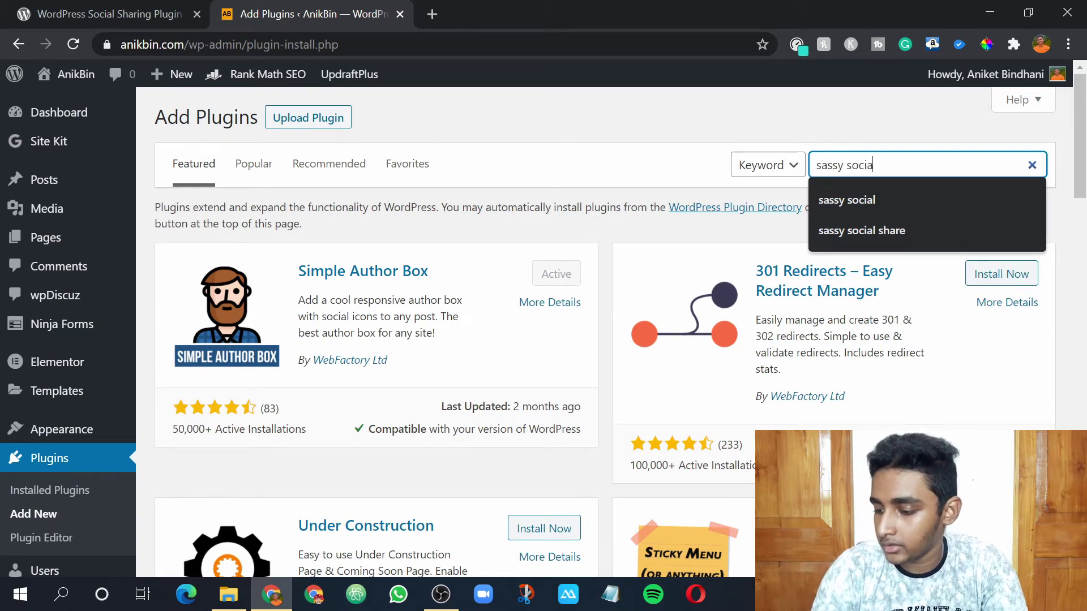
pyautogui.write('re')
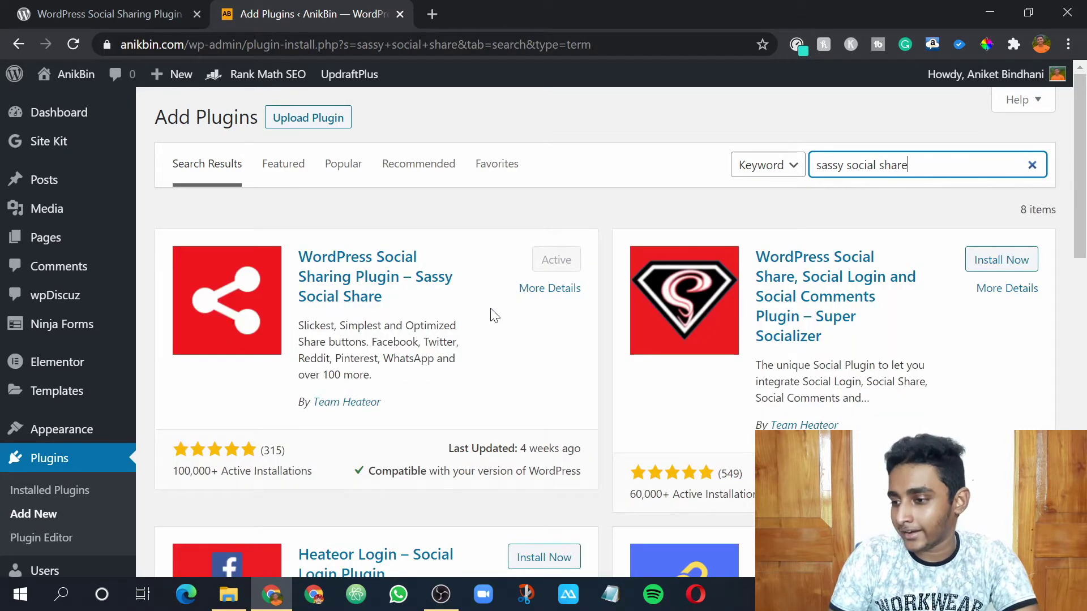
# Open the Sassy Social Share plugin's settings page from the WordPress dashboard
pyautogui.scroll(-1, 494, 315)
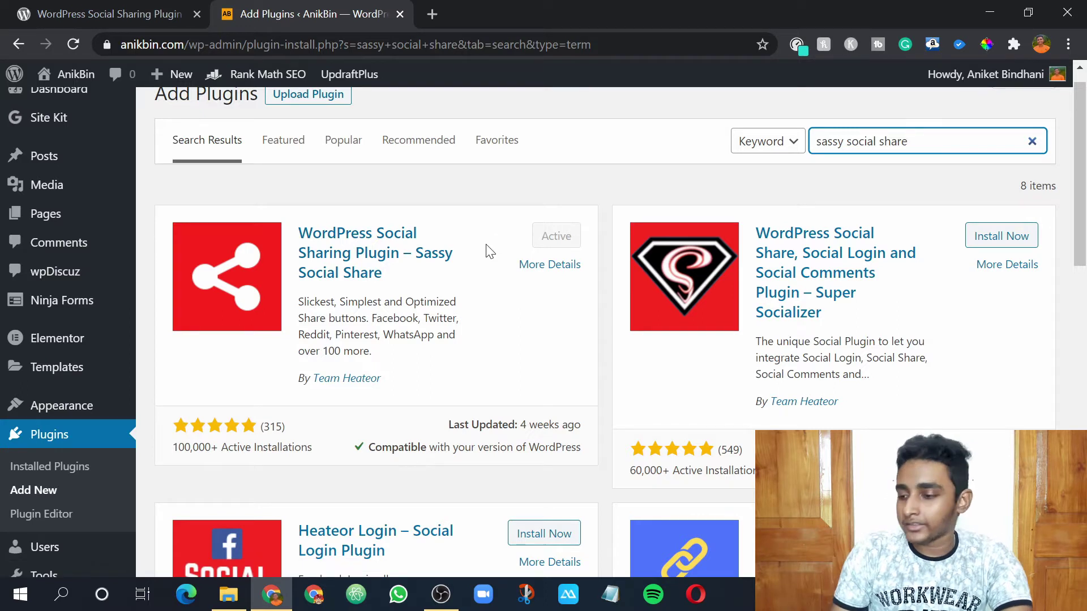
pyautogui.scroll(-1, 490, 251)
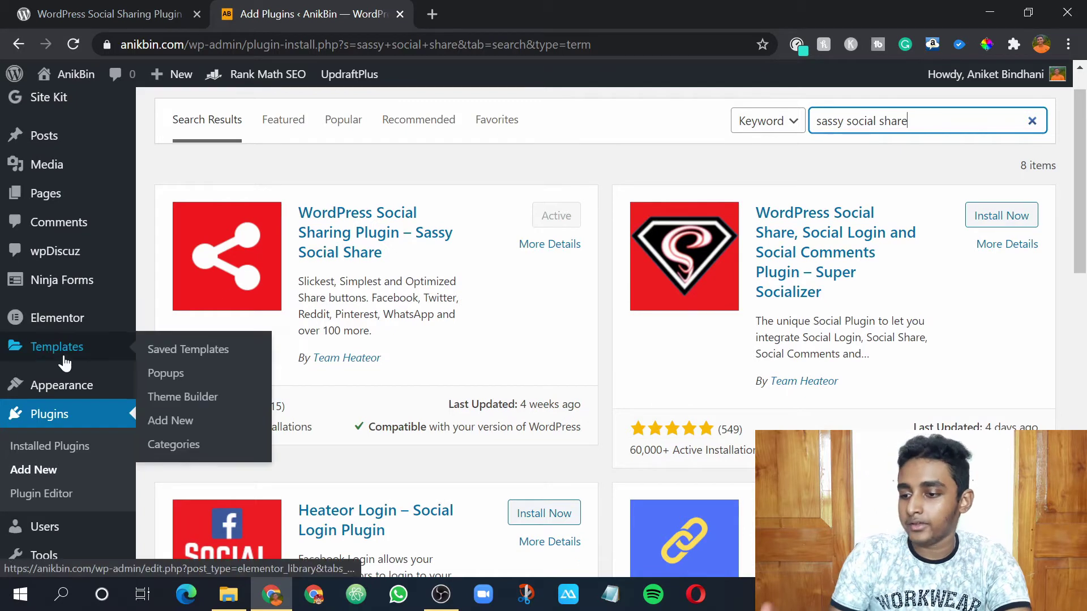
pyautogui.scroll(-4, 29, 362)
pyautogui.moveTo(57, 447)
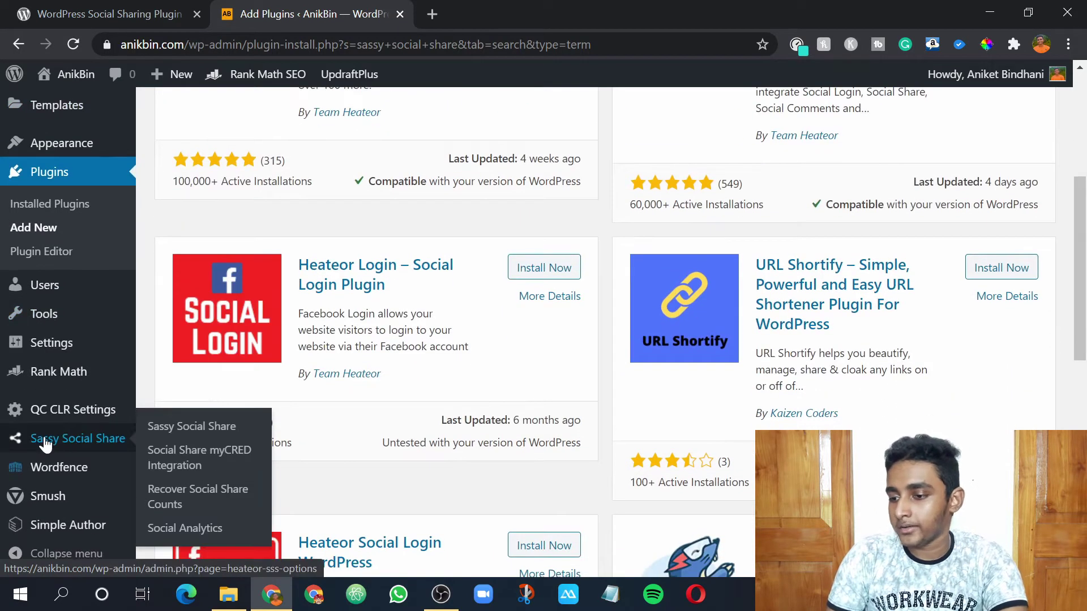
pyautogui.click(45, 445)
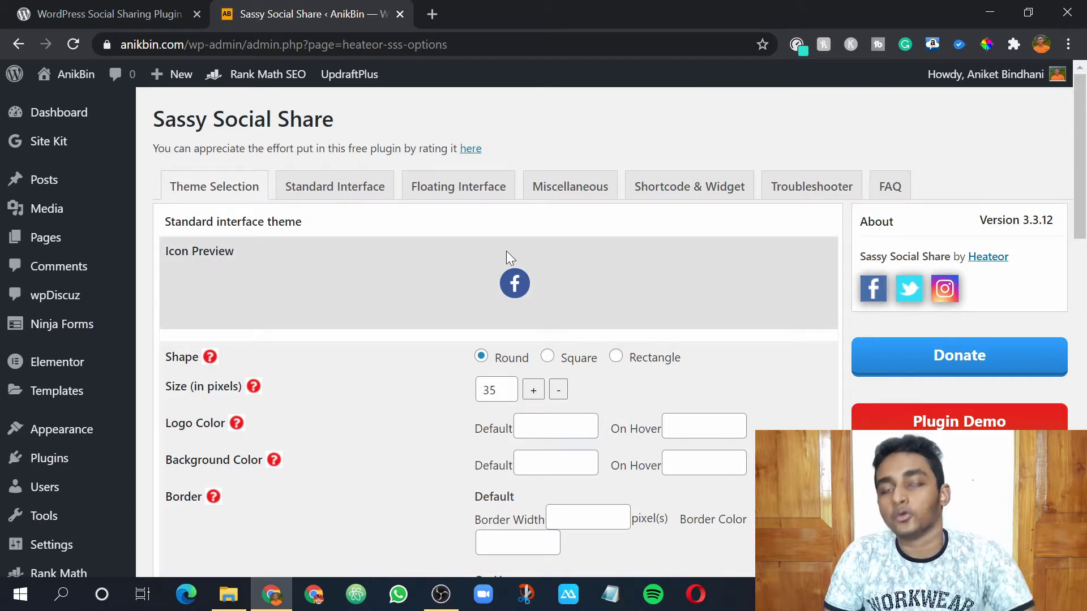
# Preview the Square and Rectangle icon shapes for the standard interface theme and set the shape back to Round
pyautogui.scroll(-1, 415, 292)
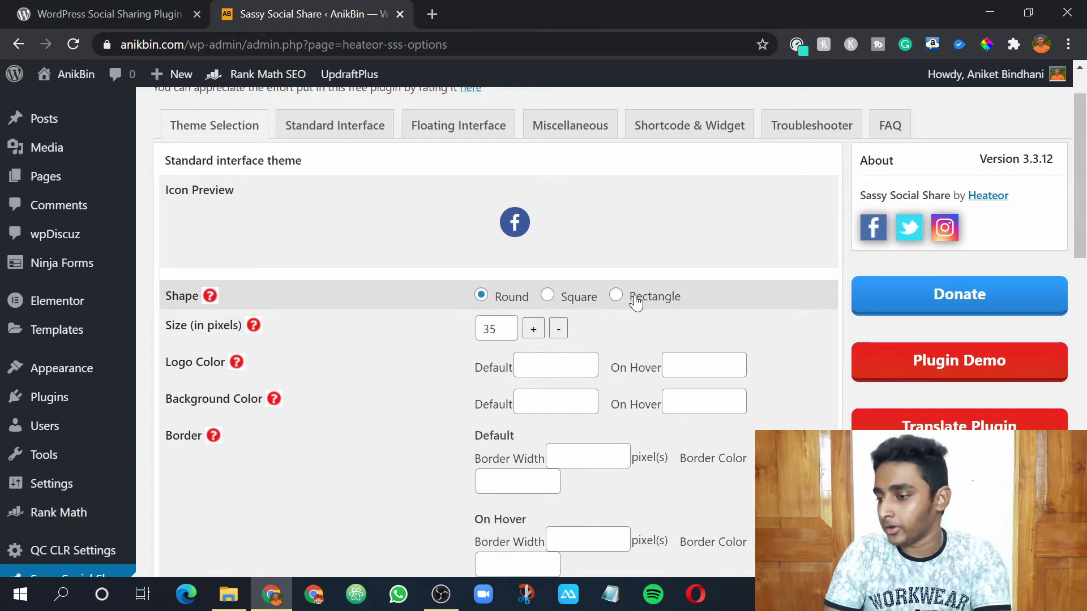
pyautogui.click(548, 296)
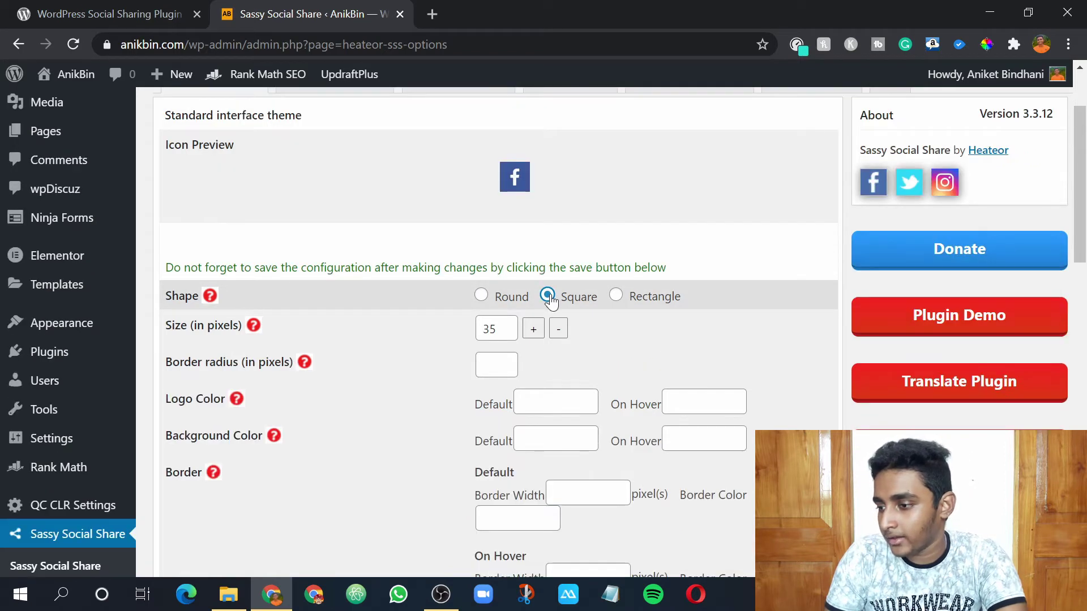
pyautogui.click(616, 296)
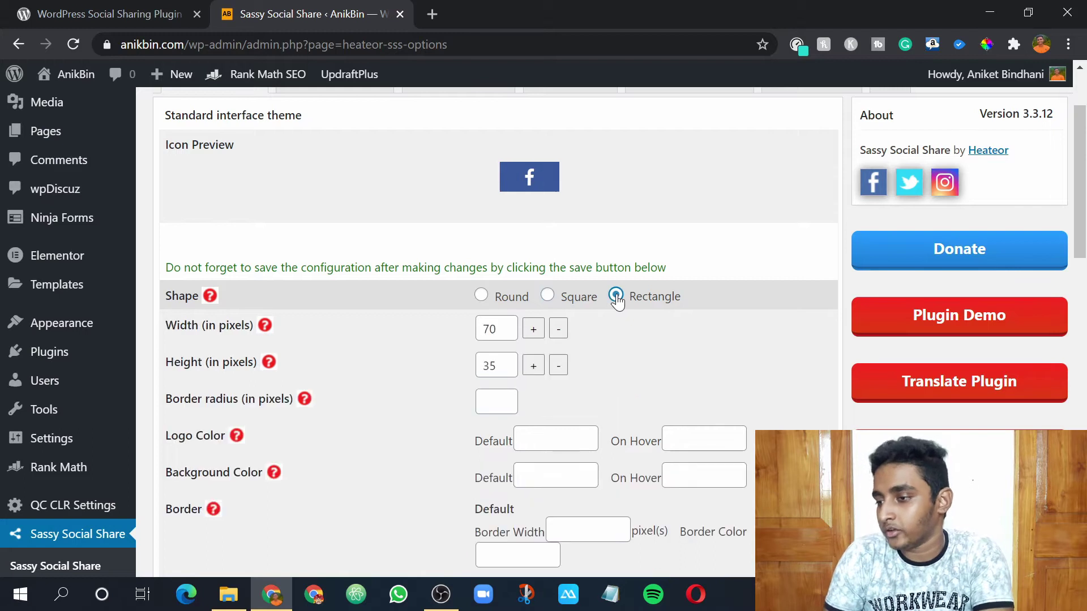
pyautogui.click(481, 296)
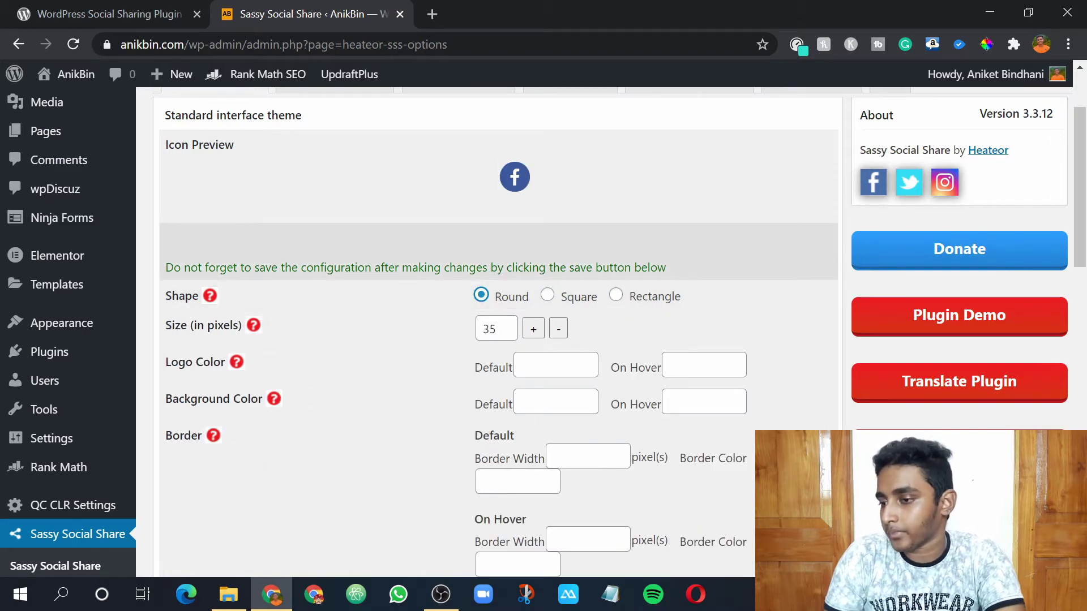
# Examine the size, color, border and counter options of the standard interface theme and the floating interface theme's icon preview
pyautogui.scroll(-1, 385, 327)
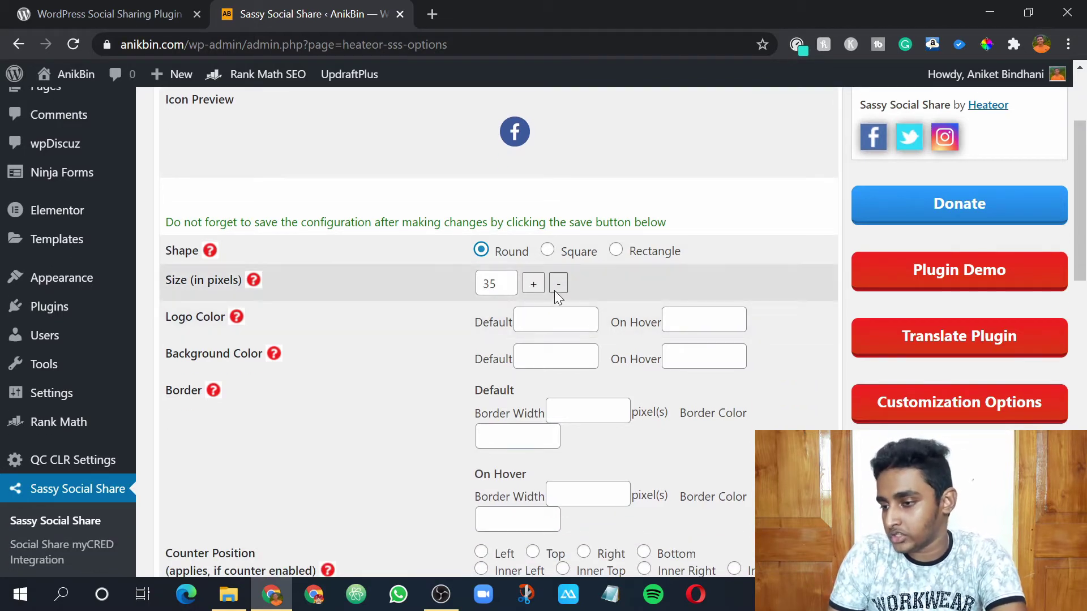
pyautogui.scroll(-1, 454, 327)
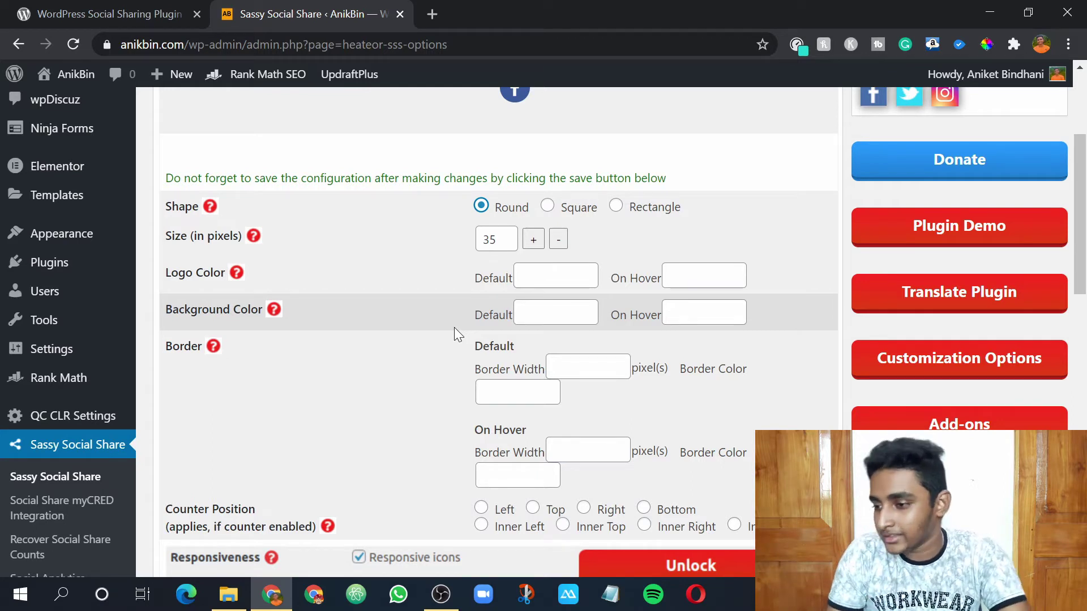
pyautogui.scroll(-1, 455, 334)
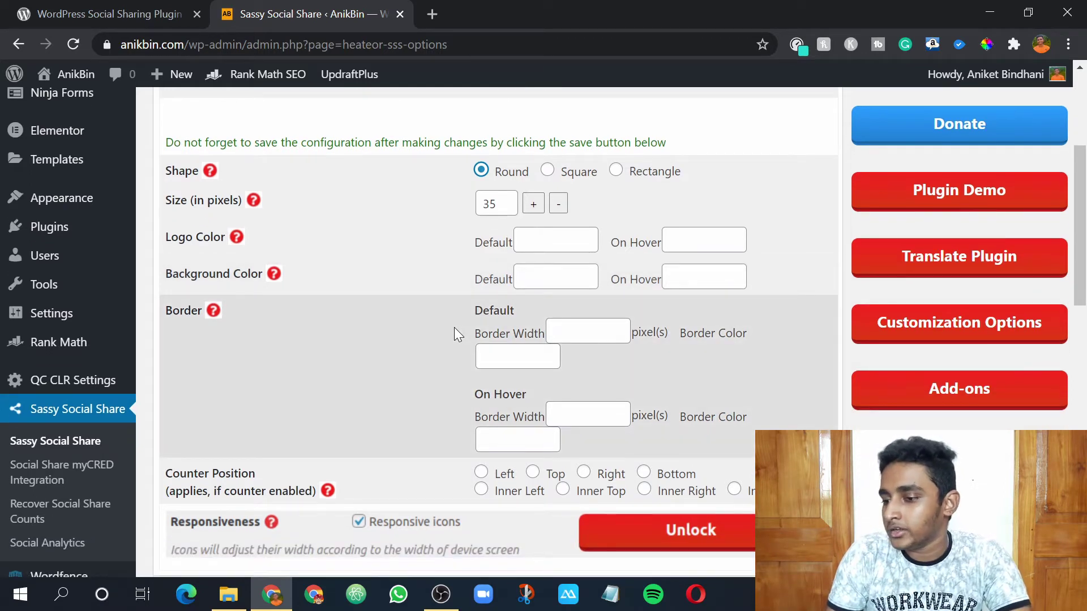
pyautogui.scroll(-1, 454, 328)
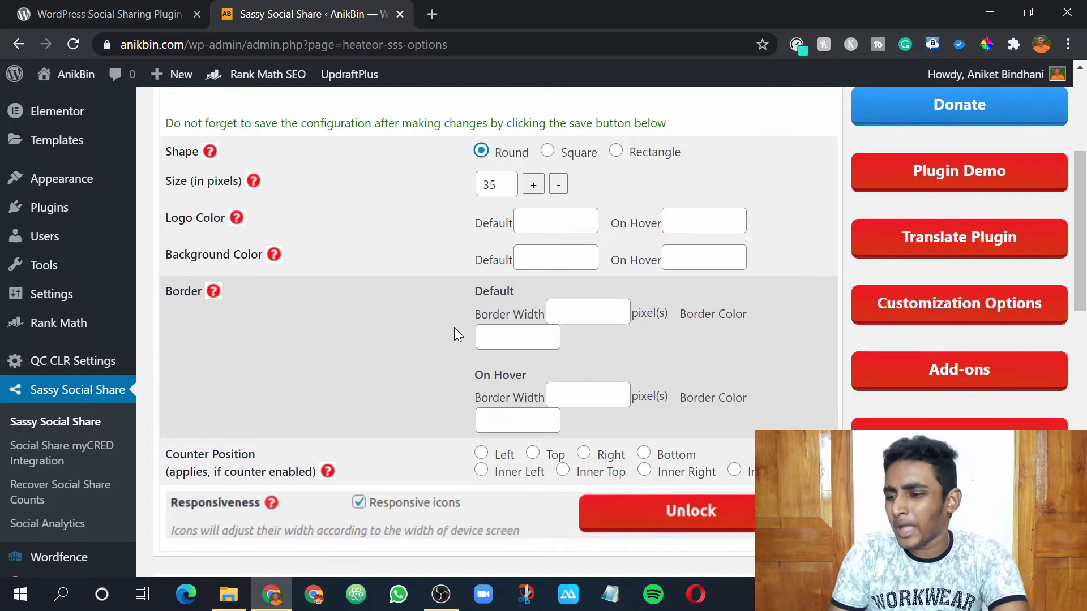
pyautogui.scroll(-2, 454, 327)
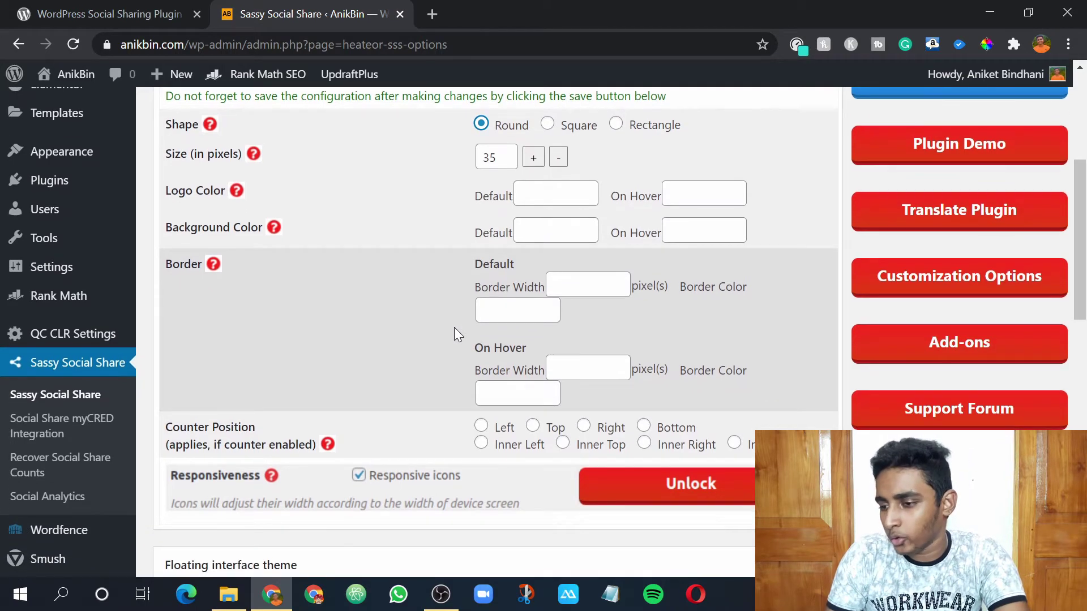
pyautogui.scroll(-3, 454, 327)
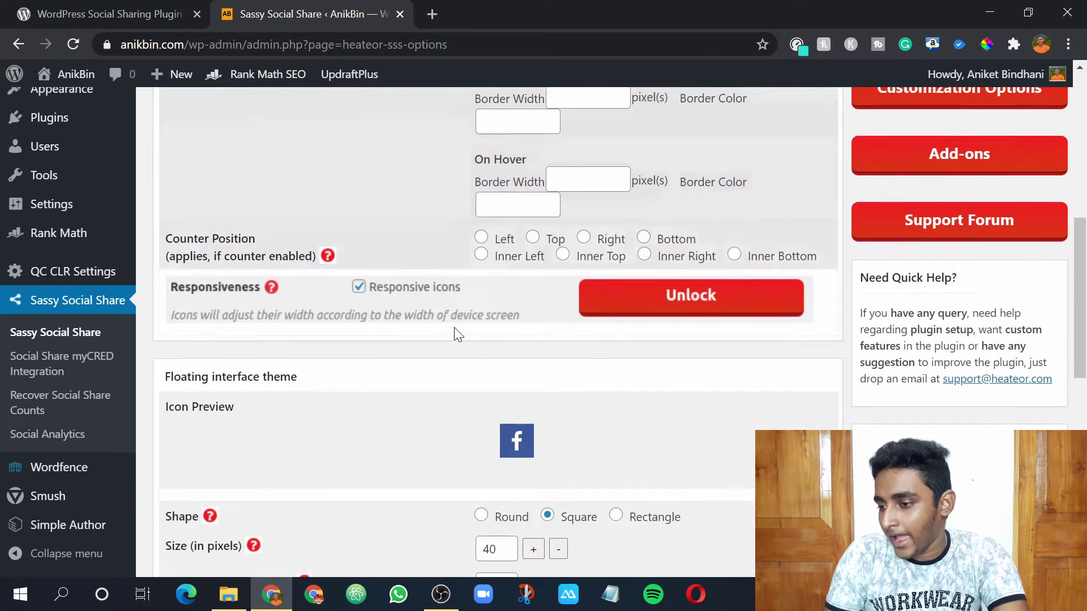
pyautogui.scroll(-2, 454, 327)
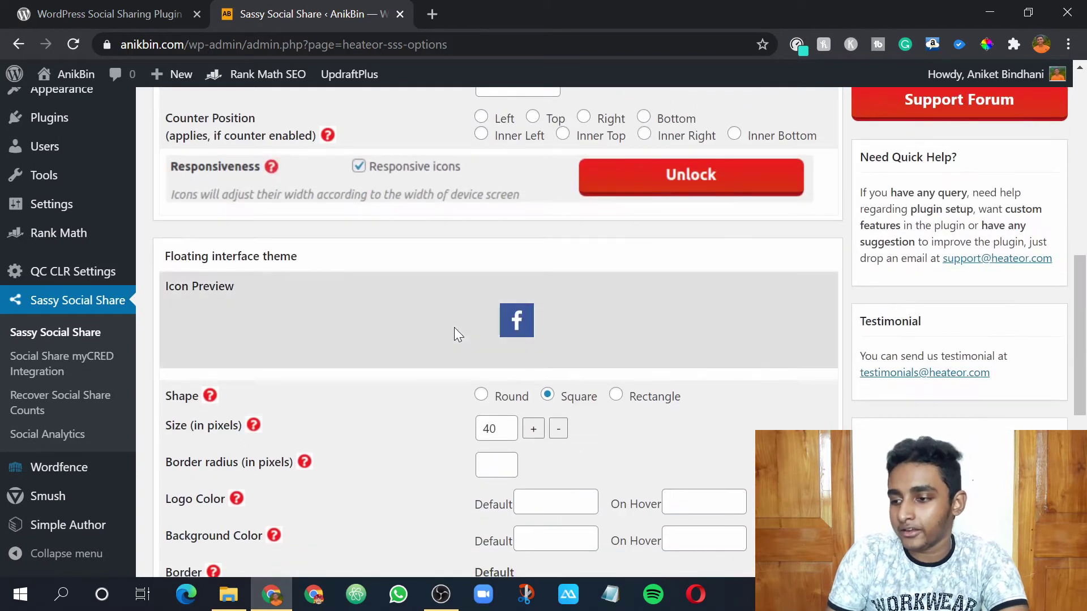
pyautogui.scroll(-1, 454, 328)
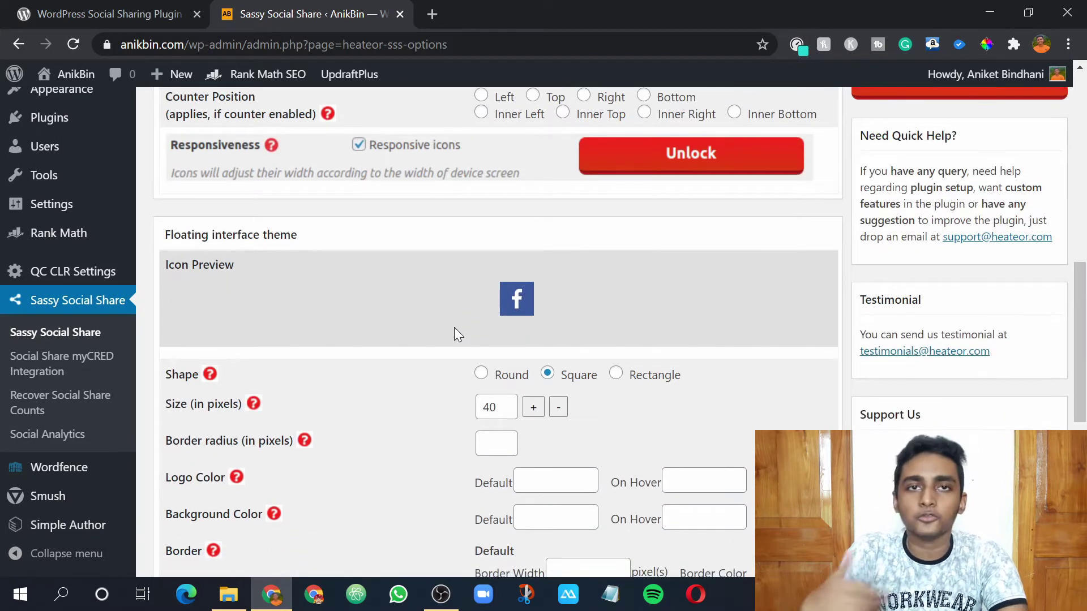
pyautogui.scroll(-1, 458, 313)
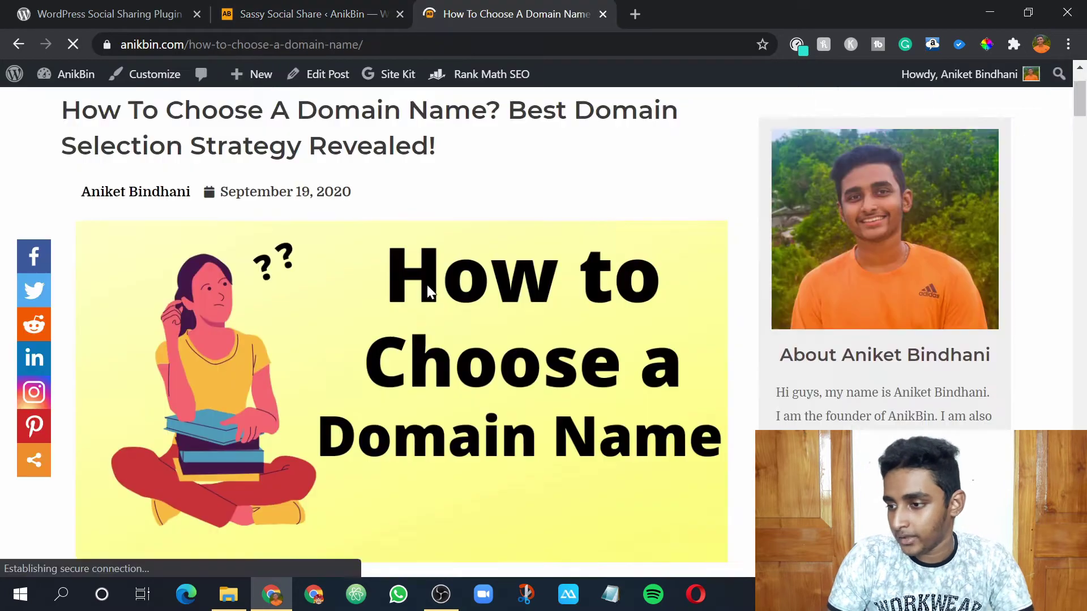
# Check the floating share icons on the "How To Choose A Domain Name" post and return to the plugin settings
pyautogui.scroll(-1, 427, 285)
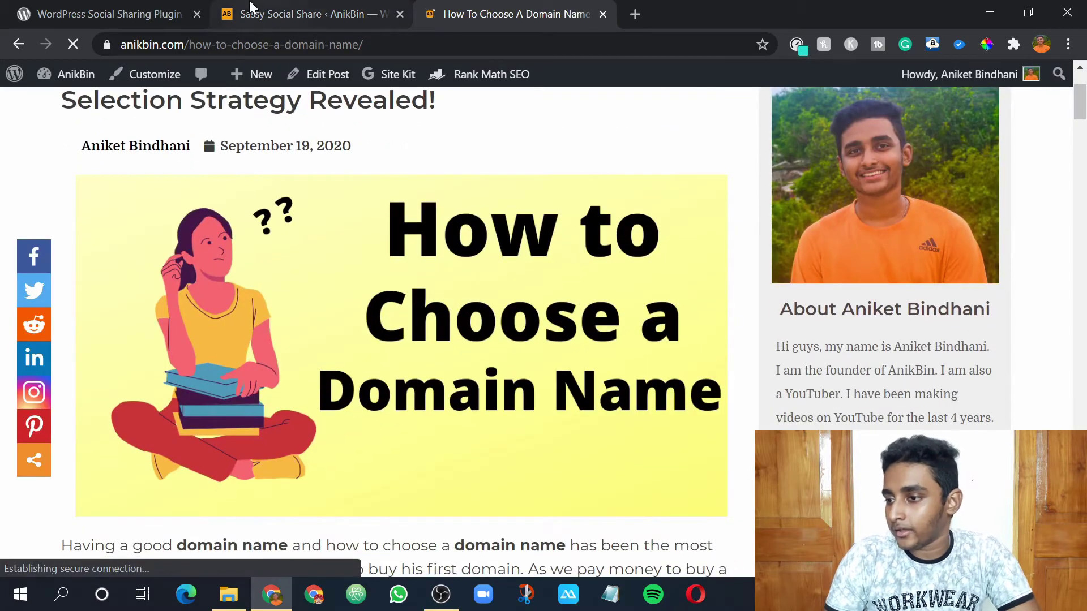
pyautogui.scroll(-1, 343, 227)
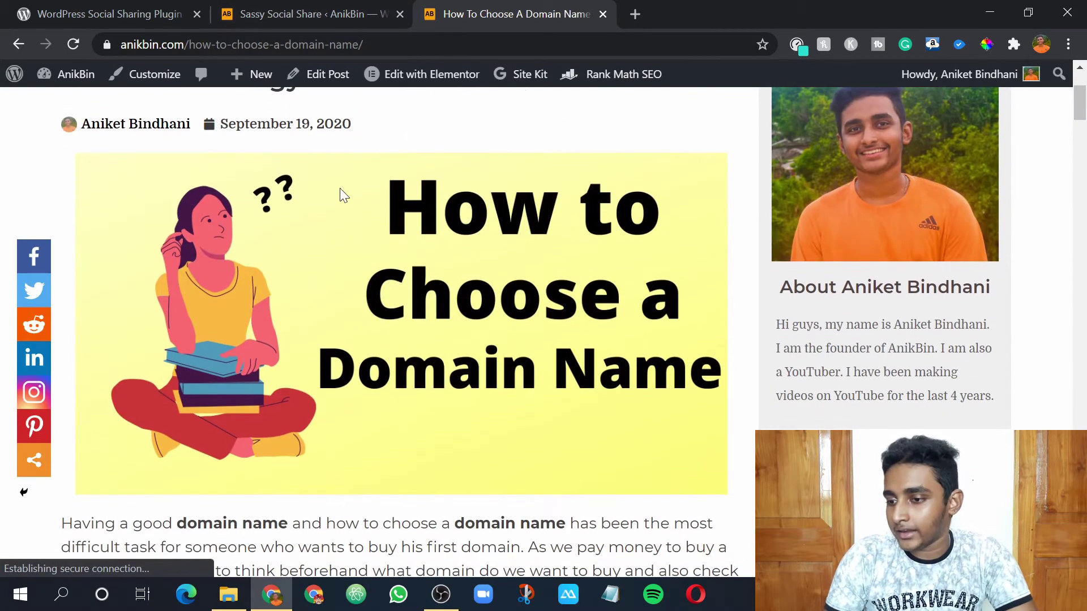
pyautogui.click(252, 8)
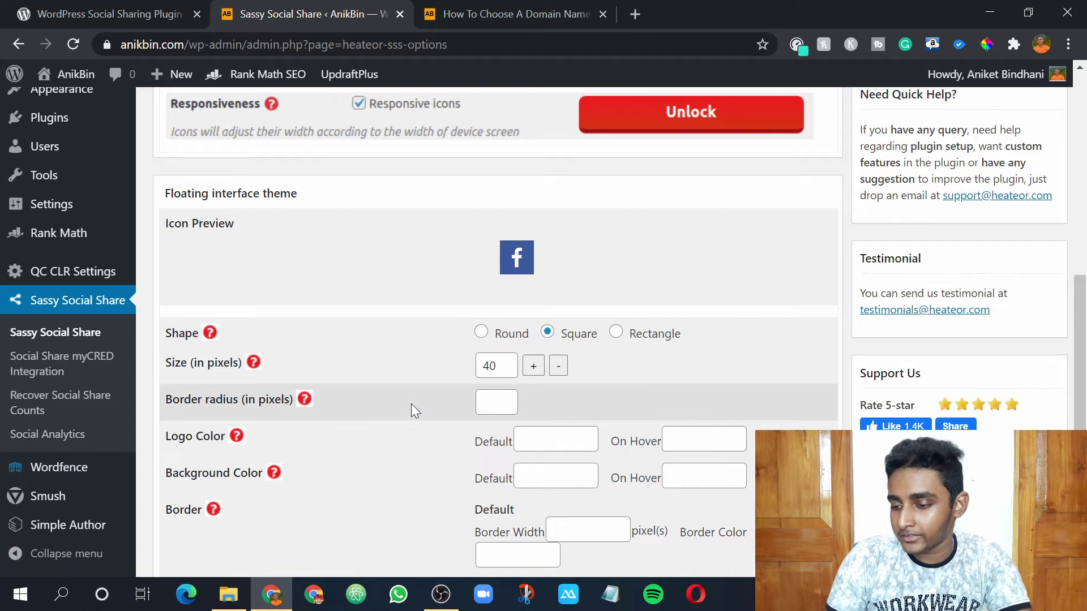
pyautogui.hotkey('ctrl', 'Tab')
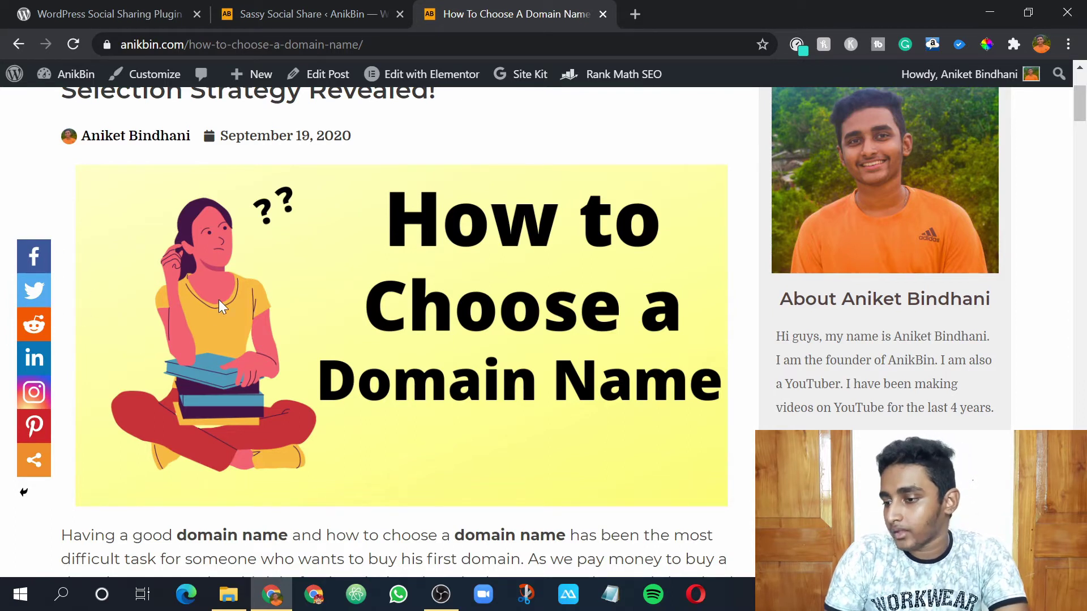
pyautogui.click(263, 7)
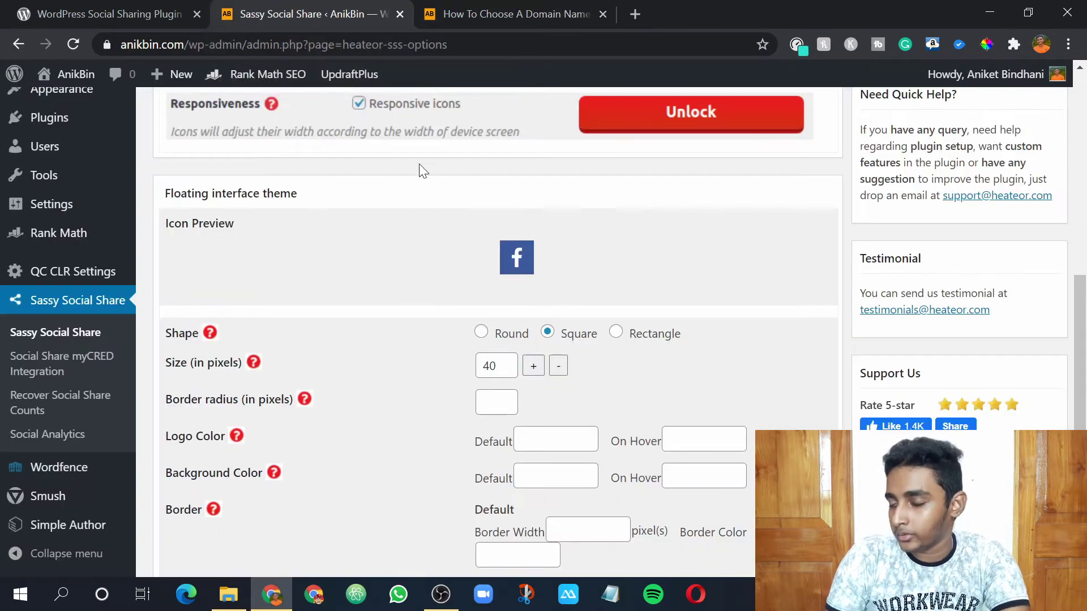
# Review the remaining floating interface theme options and save the theme selection settings
pyautogui.scroll(-1, 437, 305)
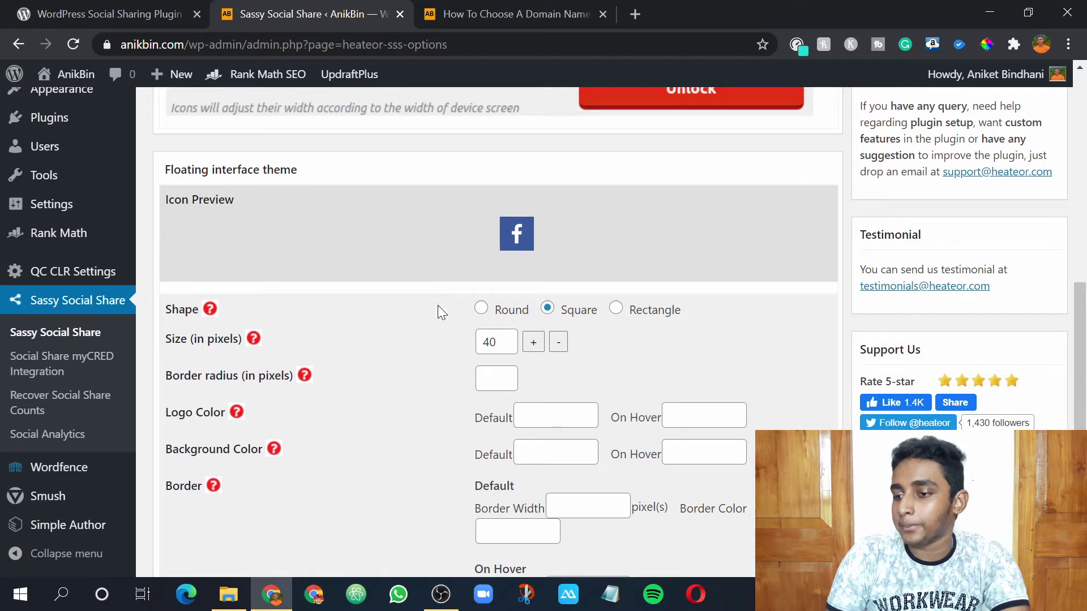
pyautogui.scroll(-1, 442, 313)
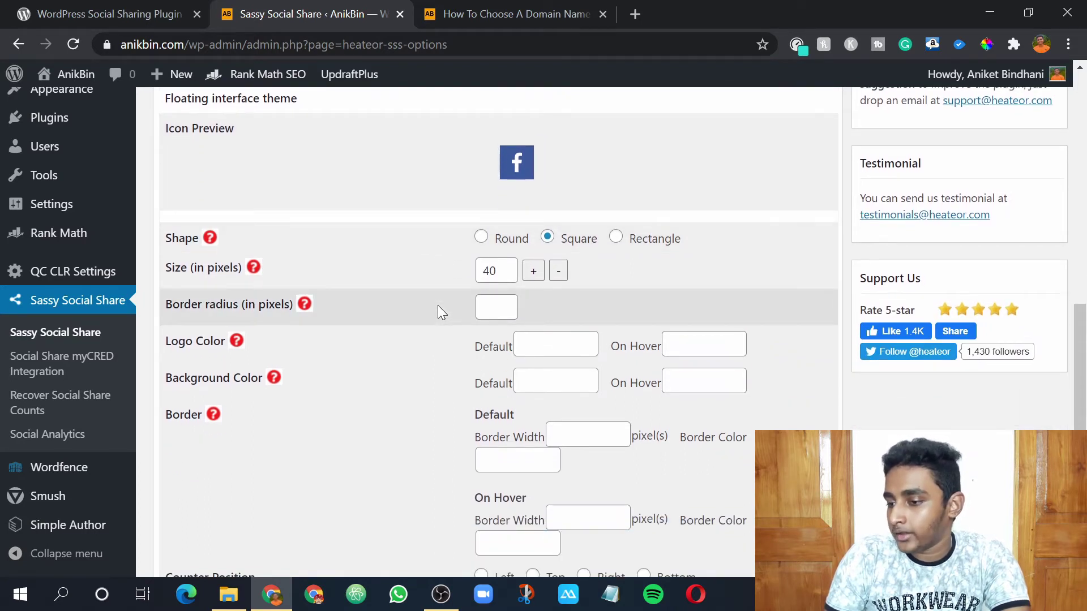
pyautogui.scroll(-2, 432, 375)
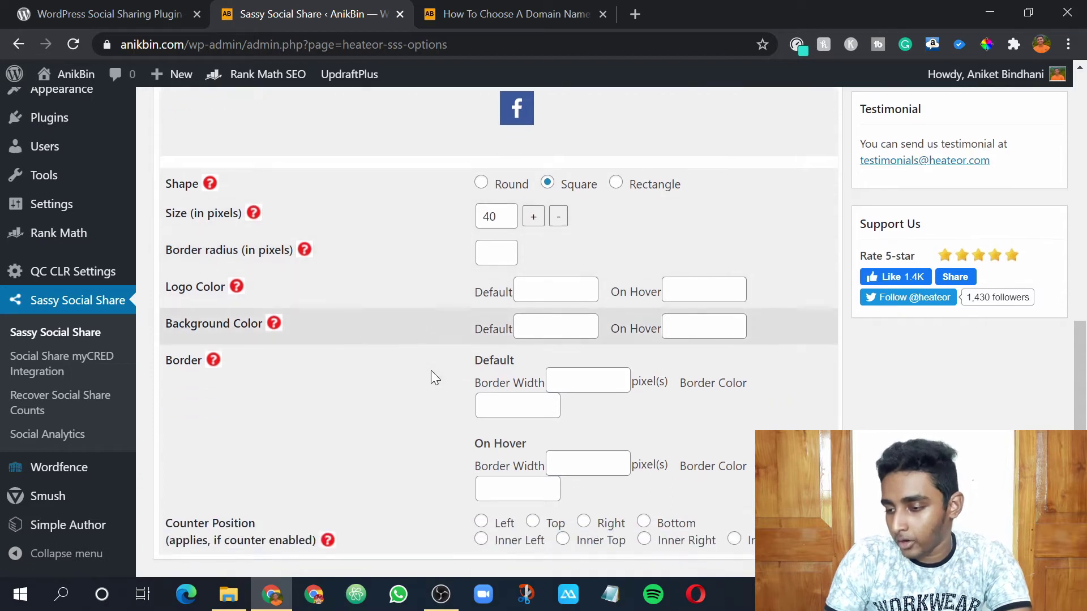
pyautogui.scroll(-3, 432, 377)
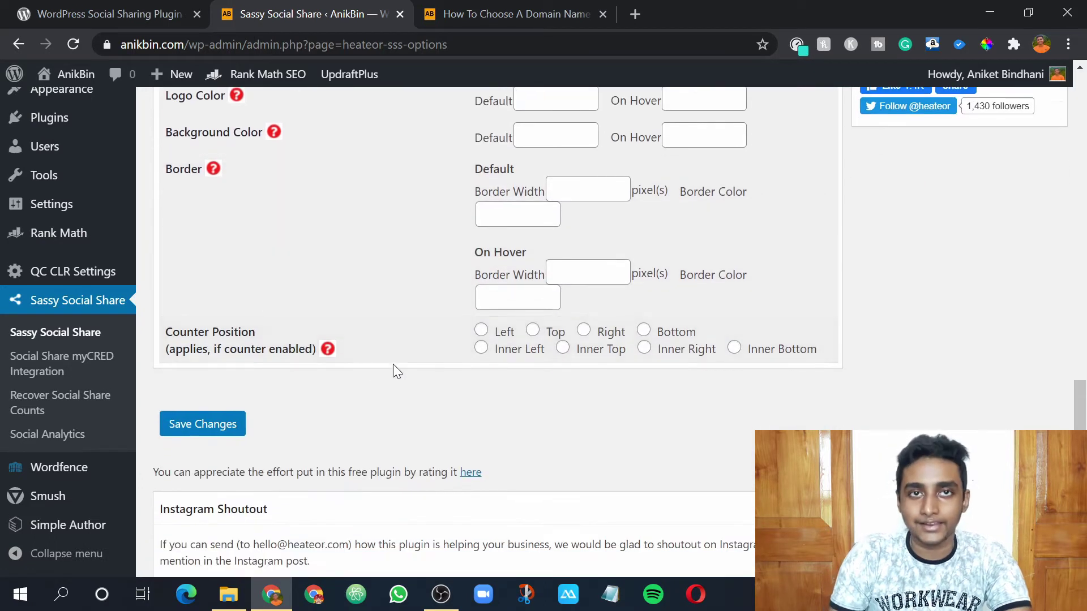
pyautogui.click(226, 426)
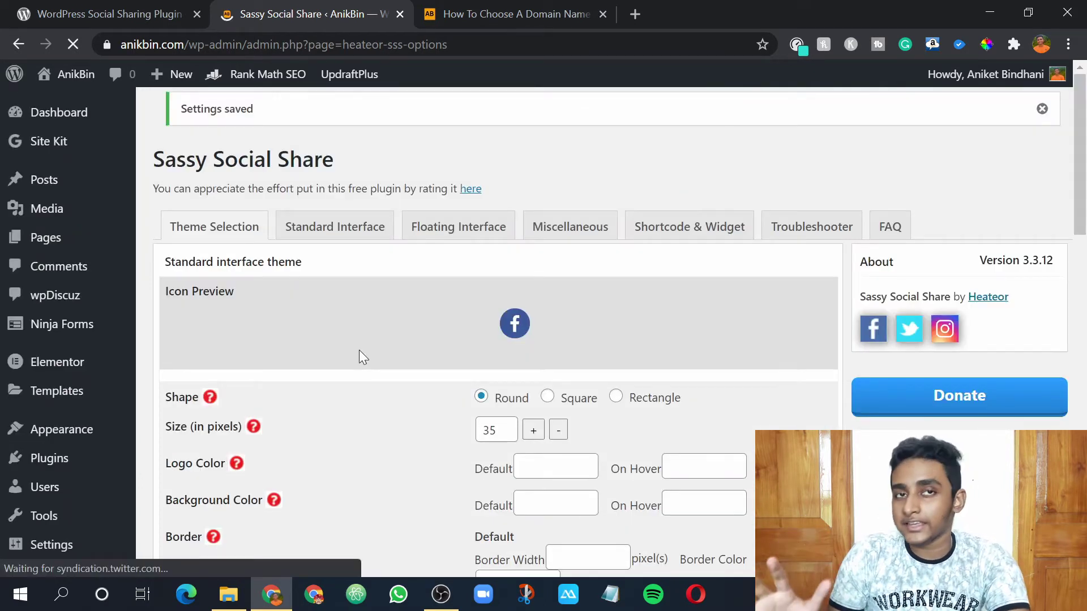
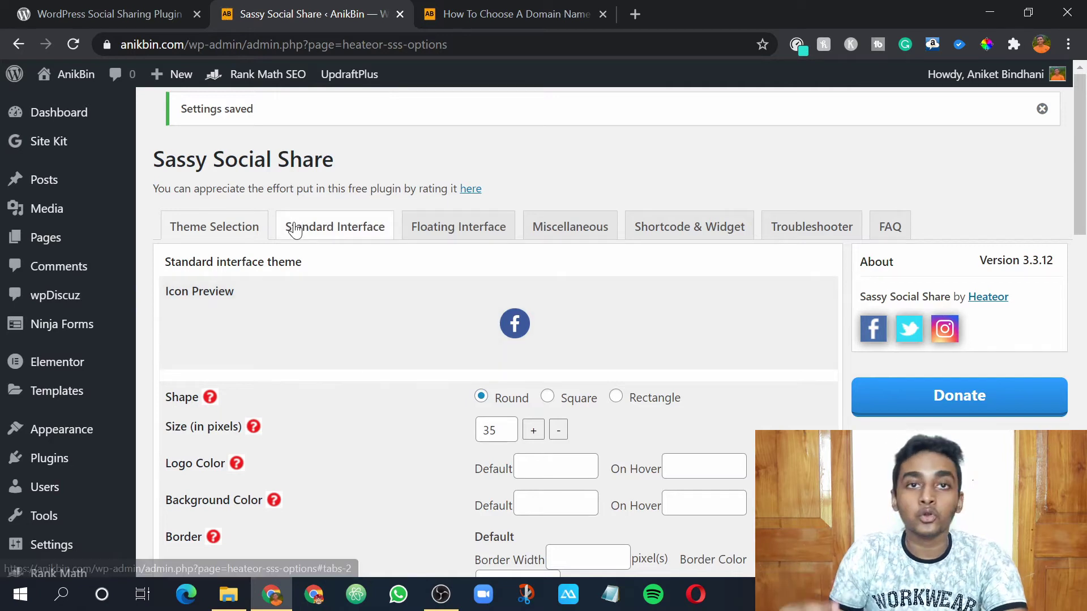
# Open the Standard Interface options and show the help for "Enable Standard sharing interface"
pyautogui.click(294, 229)
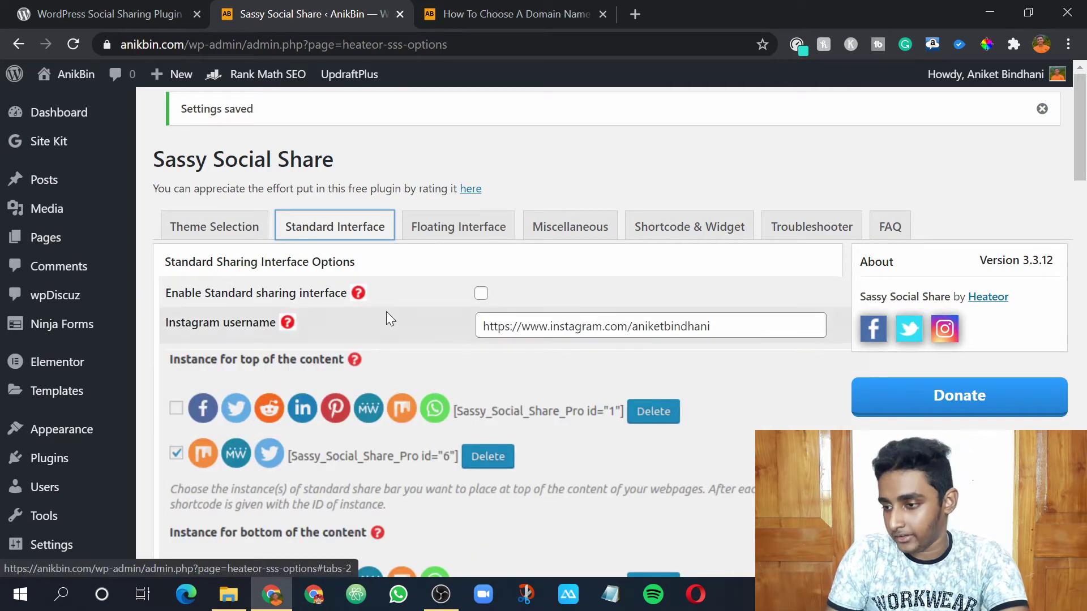
pyautogui.scroll(-1, 387, 314)
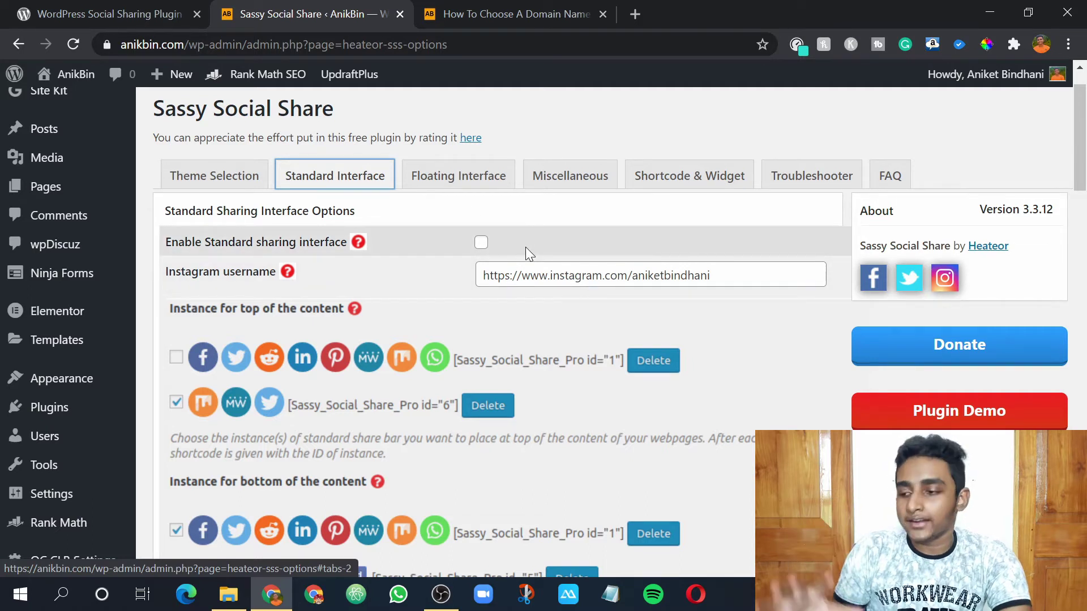
pyautogui.click(359, 242)
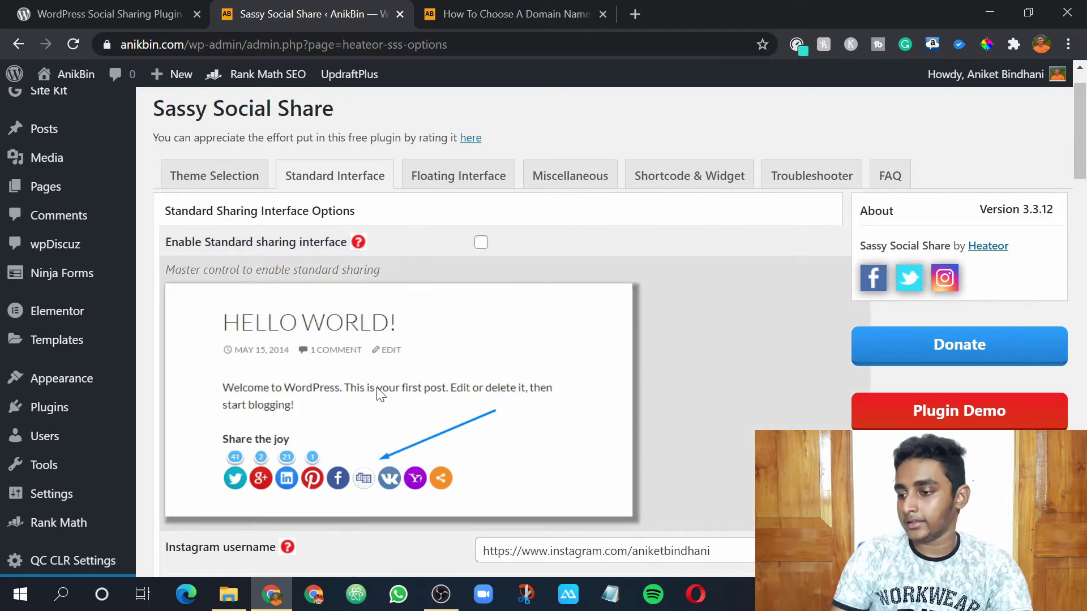
# Examine the standard sharing preview in the "Enable Standard sharing interface" help and close that help
pyautogui.scroll(-2, 376, 387)
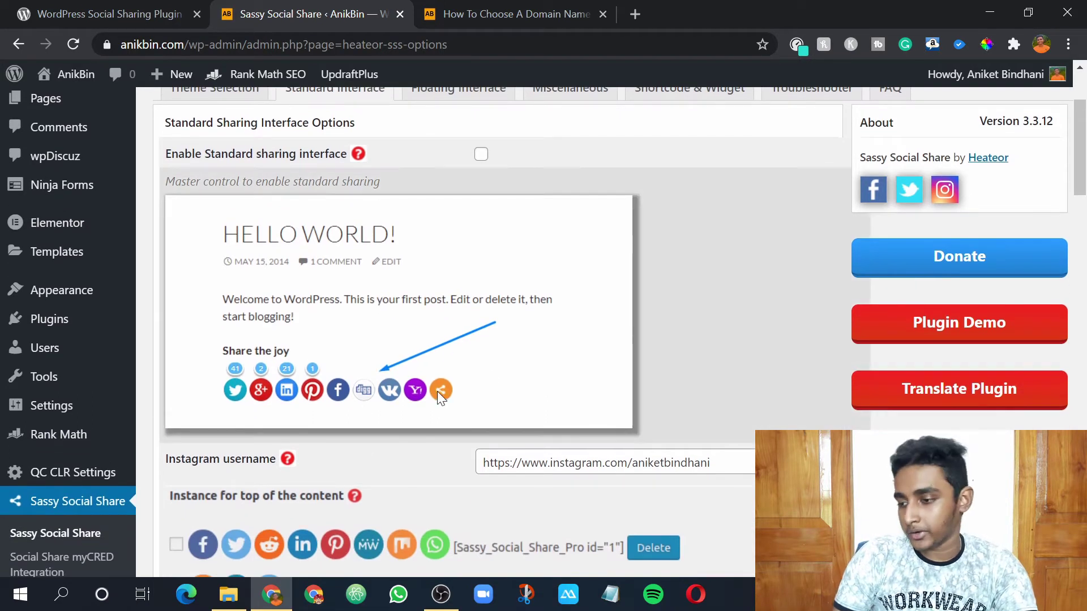
pyautogui.scroll(2, 439, 395)
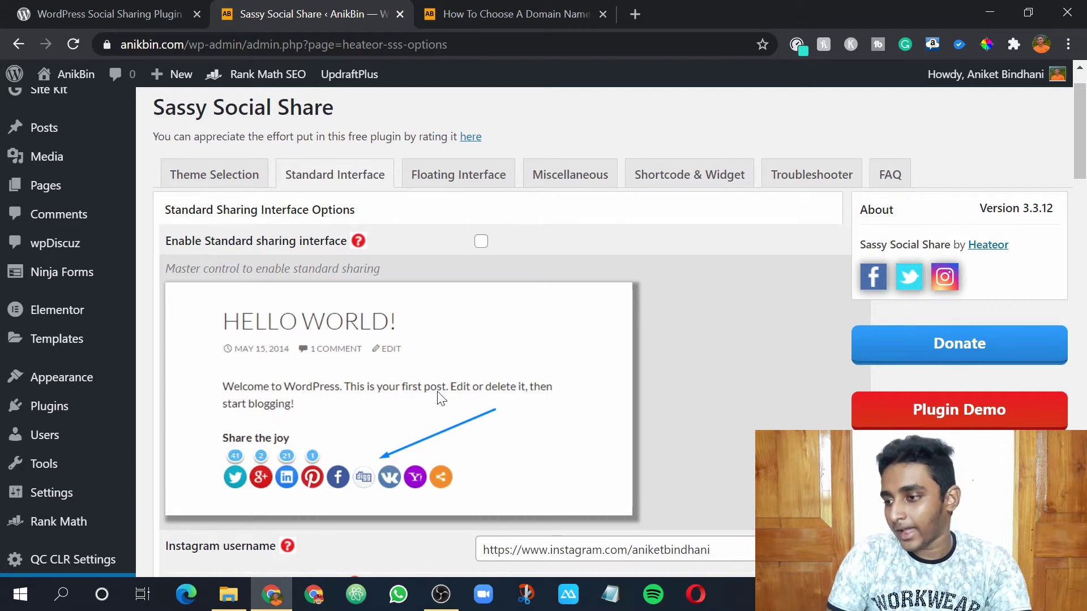
pyautogui.click(361, 247)
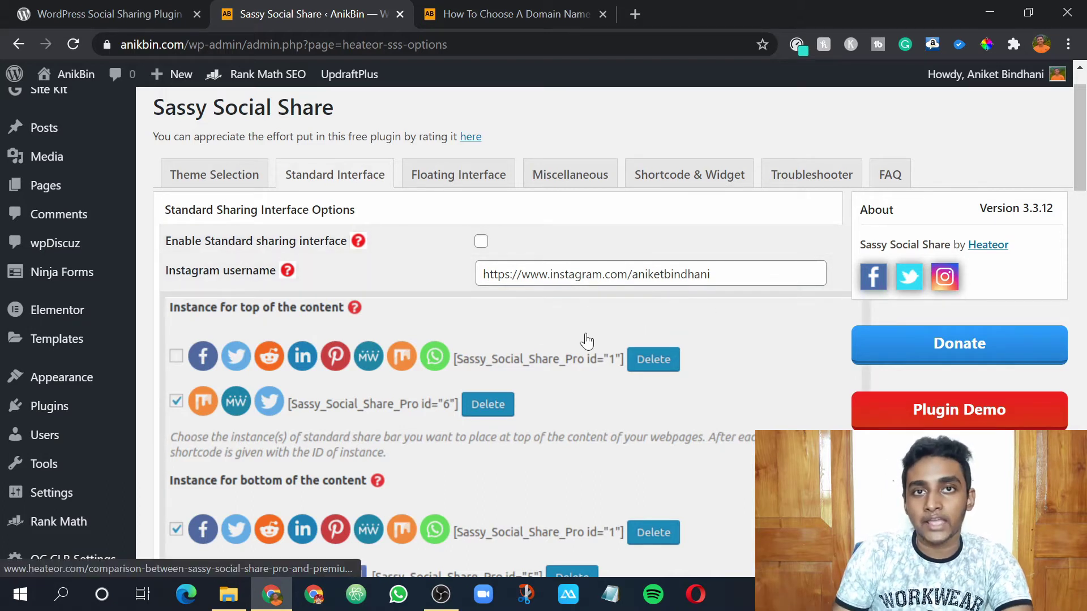
# Examine the standard interface's content instances, icon arrangement and list of selectable sharing services
pyautogui.scroll(-1, 589, 337)
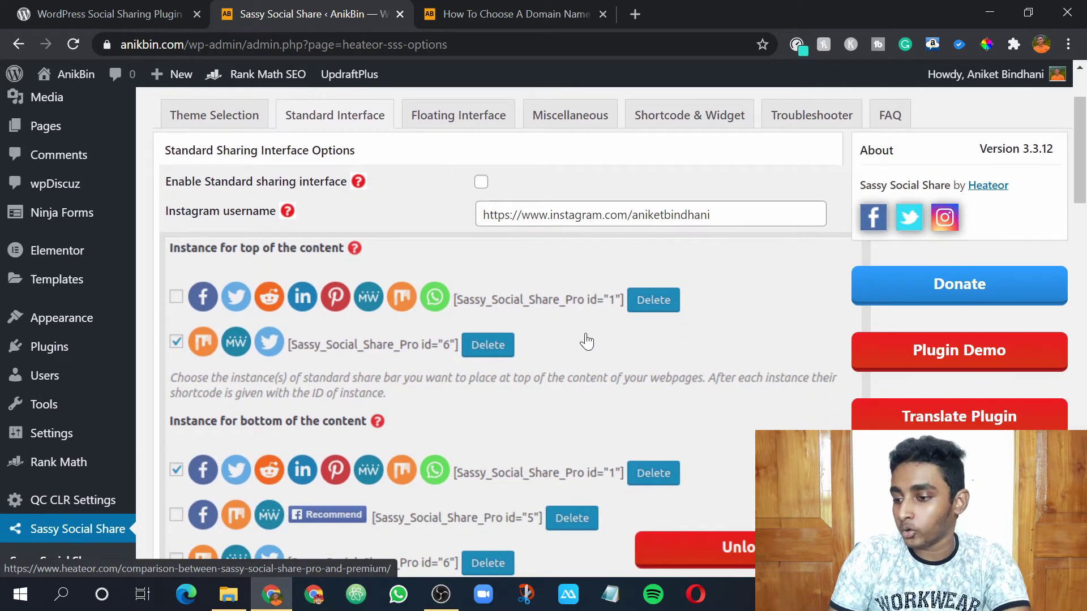
pyautogui.scroll(-1, 587, 339)
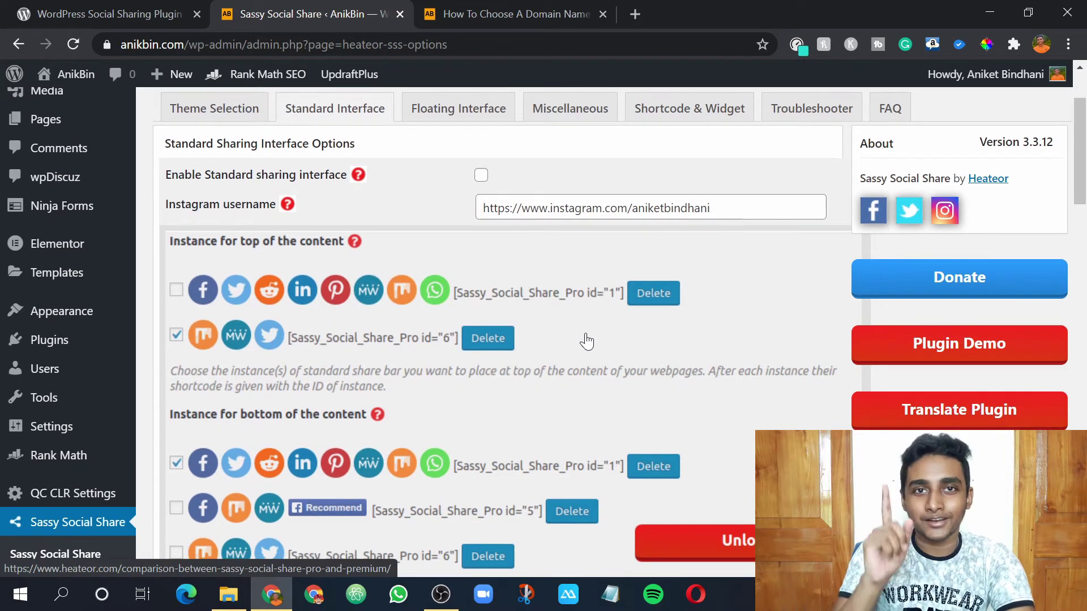
pyautogui.scroll(-1, 587, 340)
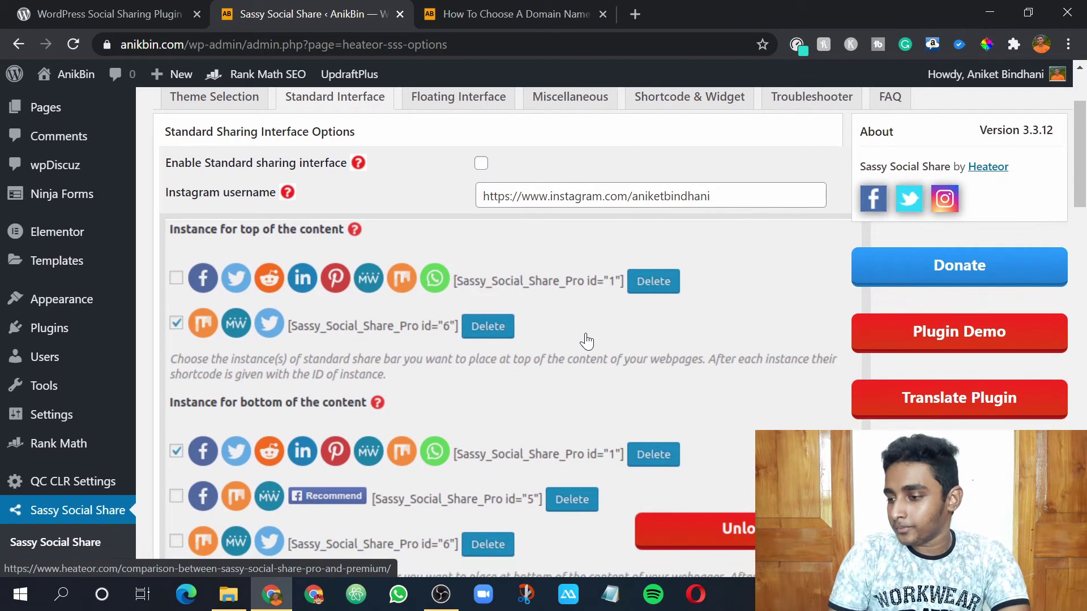
pyautogui.scroll(-5, 587, 340)
pyautogui.scroll(-4, 587, 340)
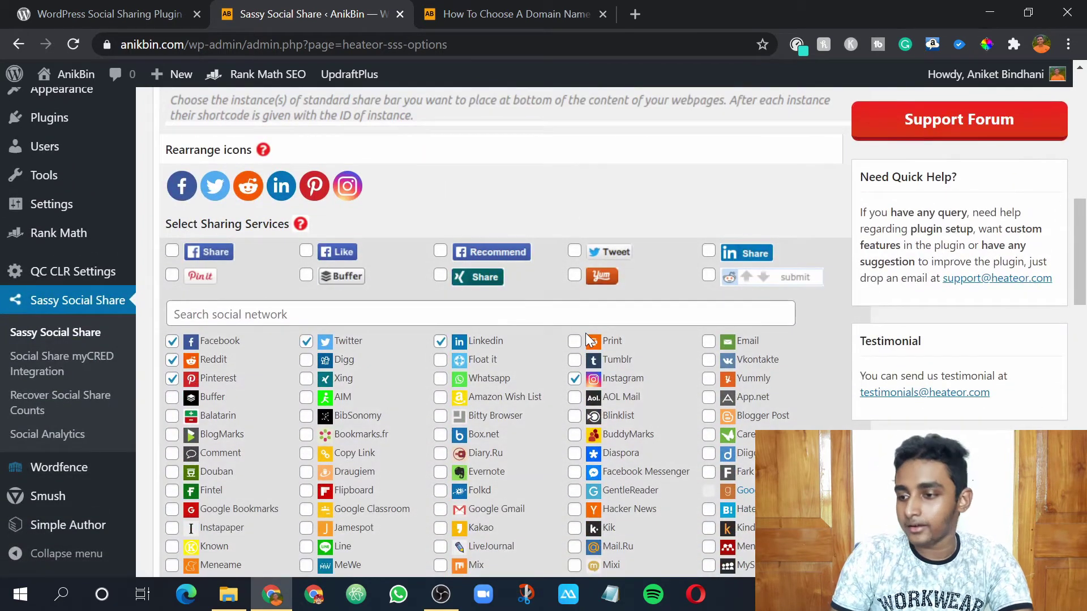
pyautogui.scroll(-1, 589, 340)
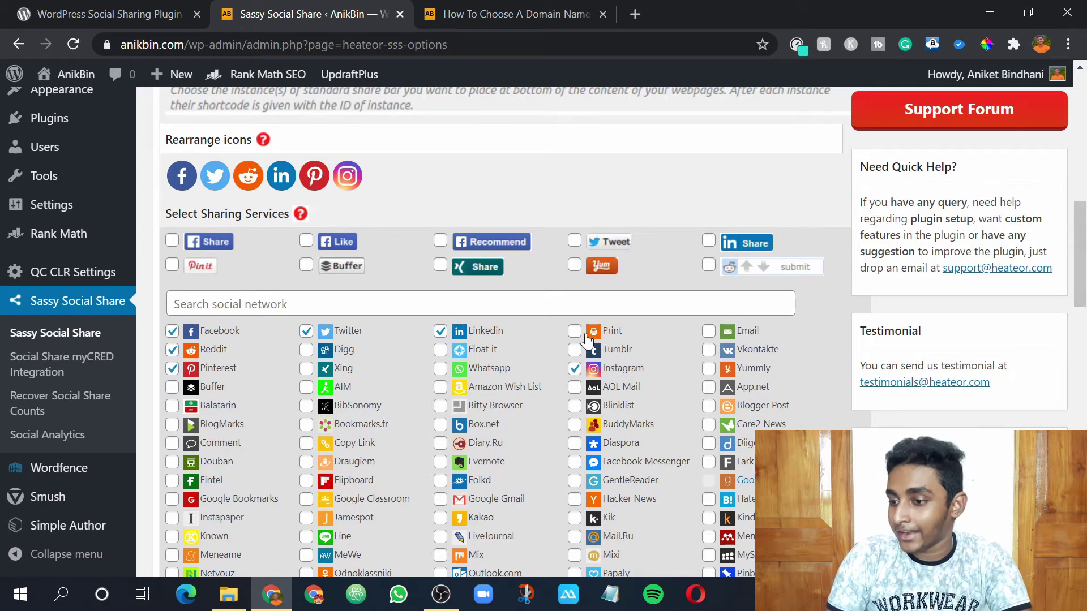
pyautogui.scroll(-3, 587, 338)
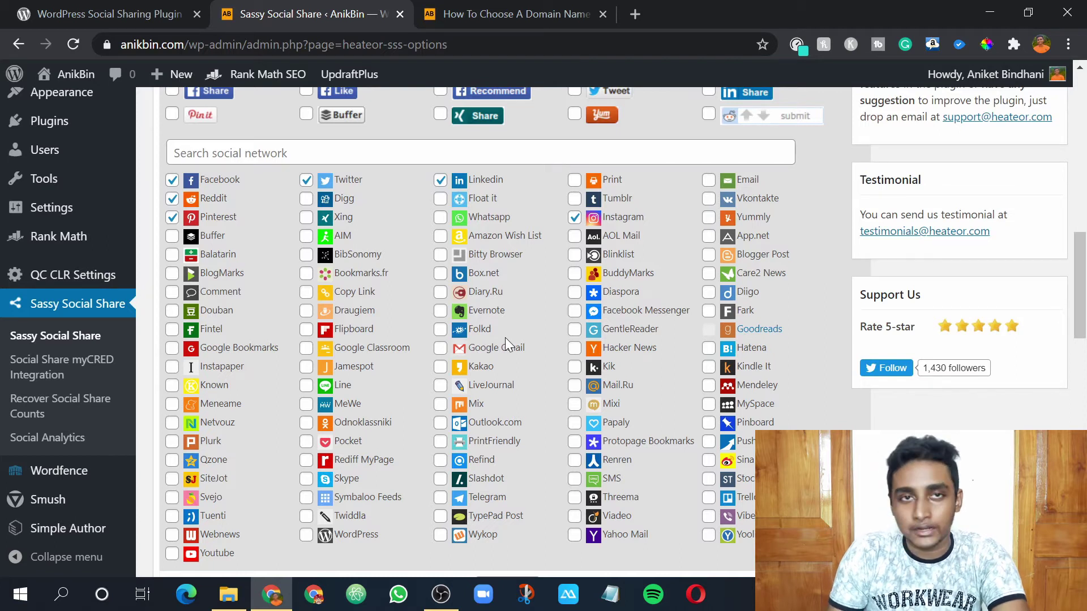
pyautogui.scroll(-1, 506, 340)
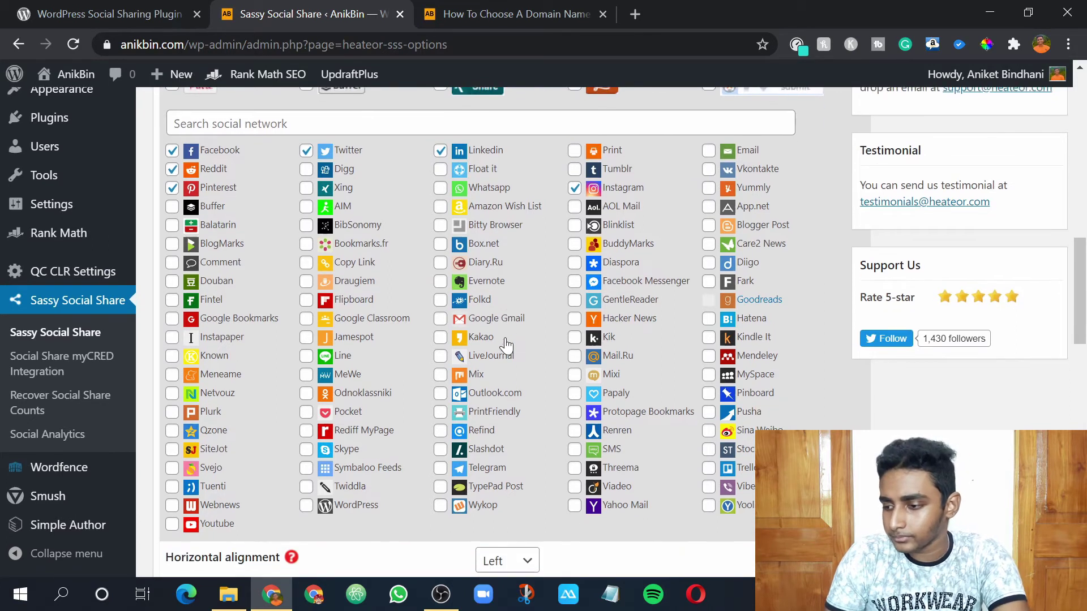
pyautogui.scroll(-2, 506, 340)
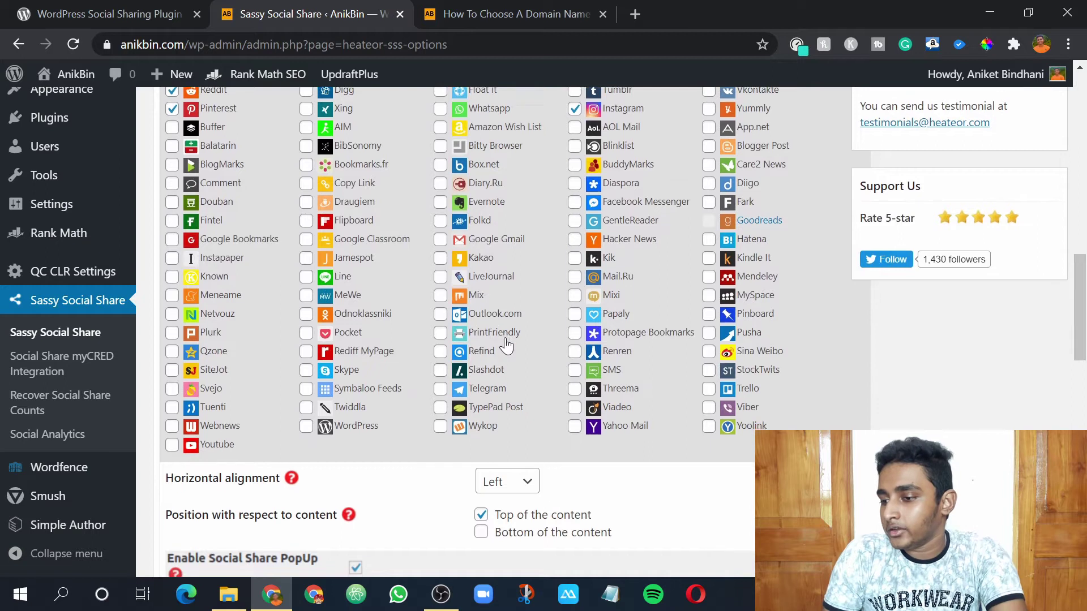
pyautogui.scroll(-3, 505, 340)
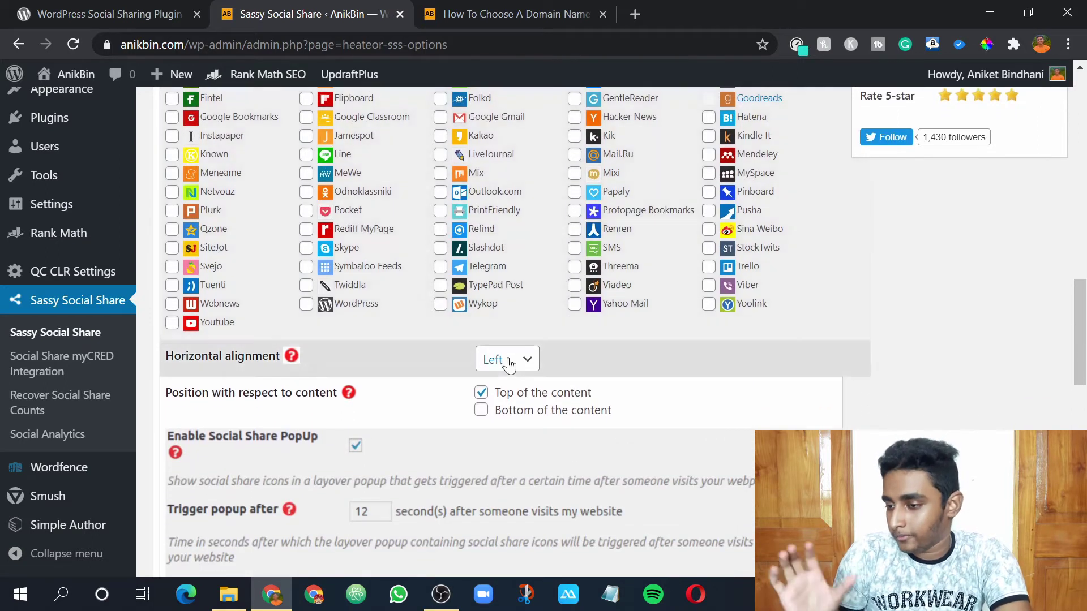
# View the horizontal alignment choices of the standard interface and keep Left
pyautogui.click(487, 364)
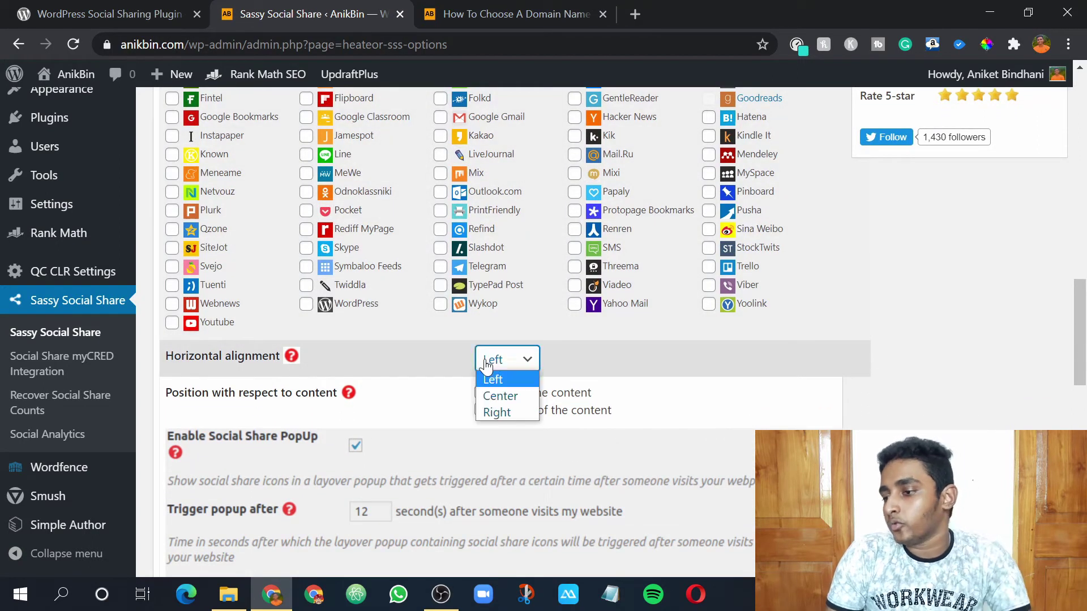
pyautogui.click(492, 366)
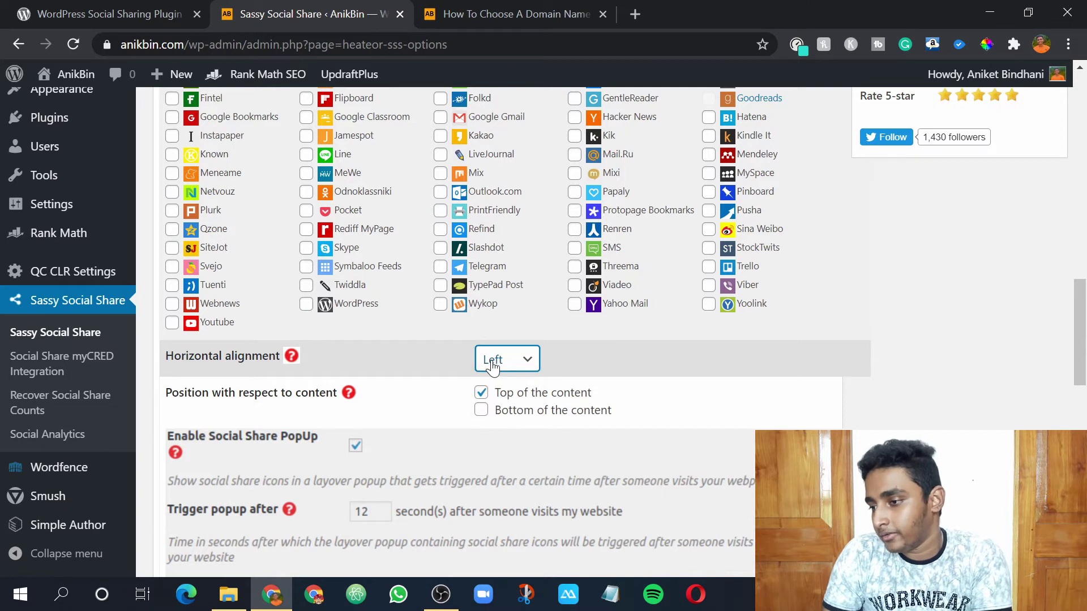
pyautogui.click(492, 366)
pyautogui.click(492, 367)
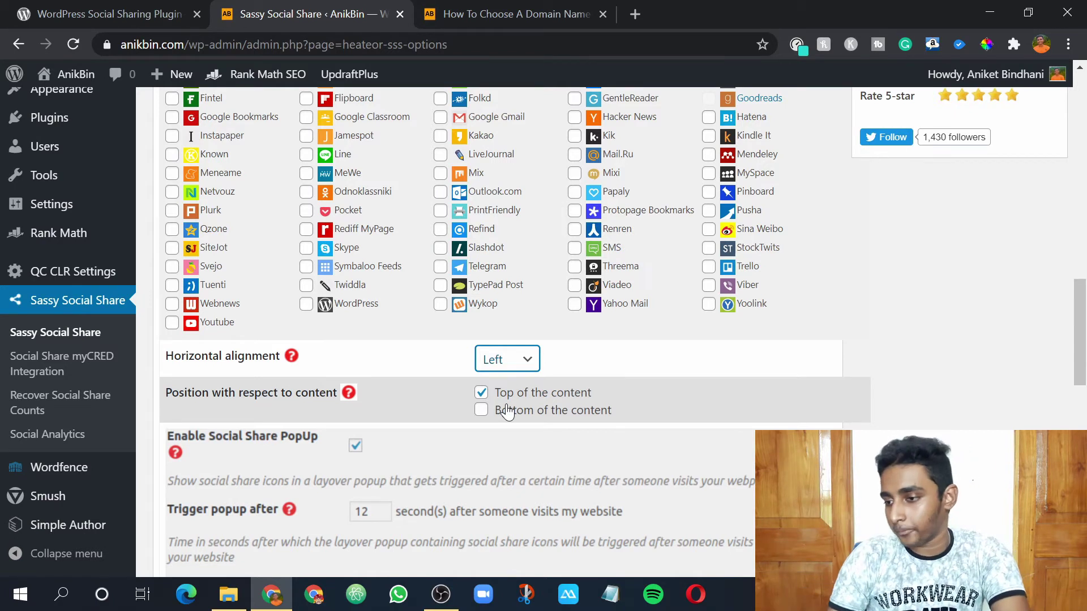
# Review the standard interface's popup, placement, share count and 'More' icon options, and save the settings
pyautogui.scroll(-2, 508, 412)
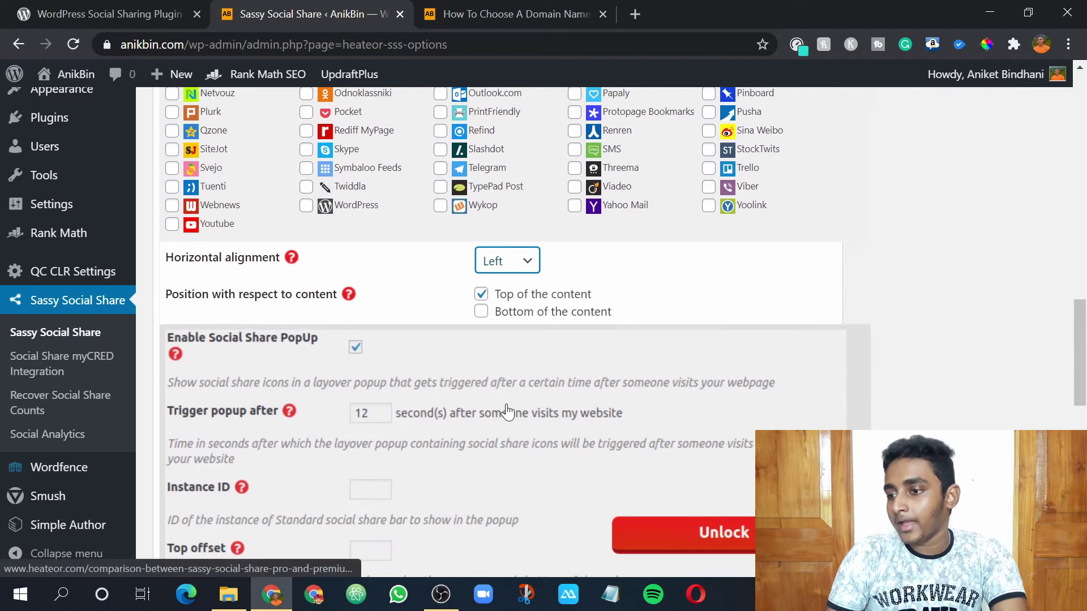
pyautogui.scroll(-4, 507, 412)
pyautogui.scroll(-2, 508, 412)
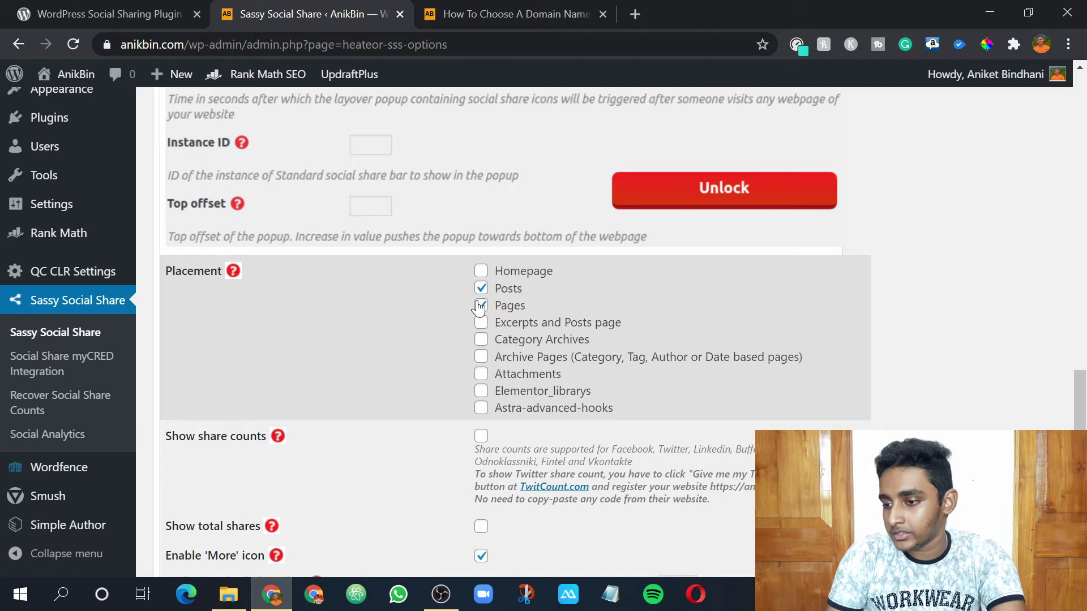
pyautogui.scroll(-1, 429, 318)
pyautogui.scroll(-1, 429, 325)
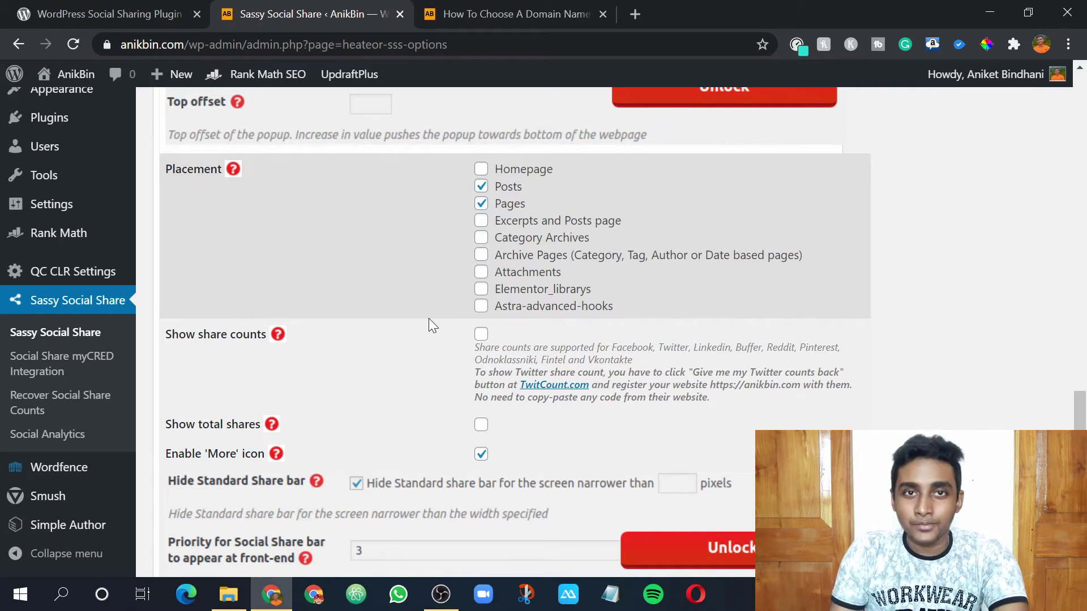
pyautogui.scroll(-1, 429, 389)
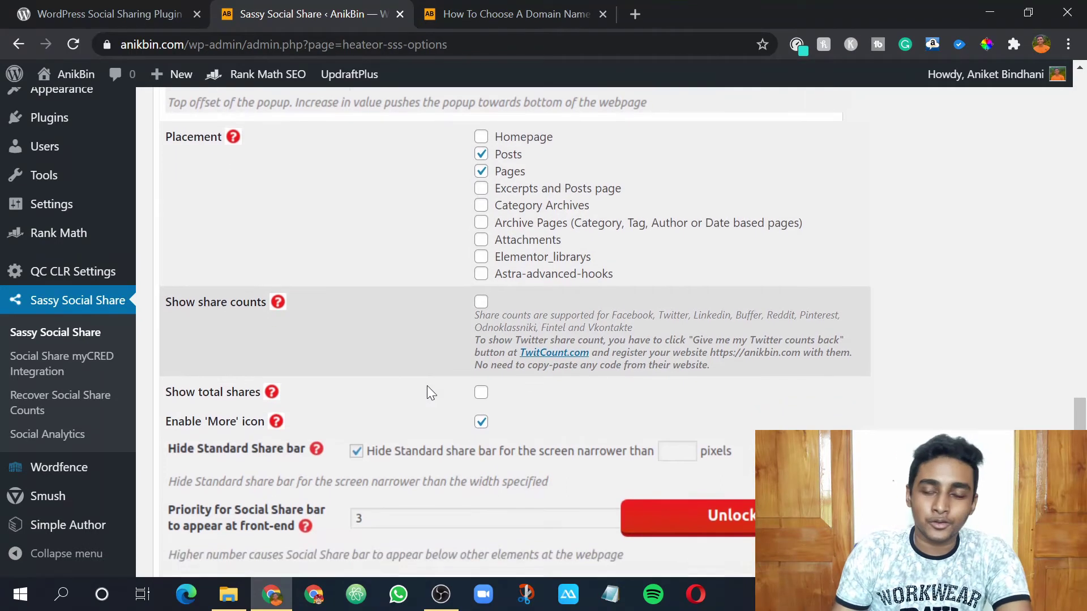
pyautogui.scroll(-1, 427, 386)
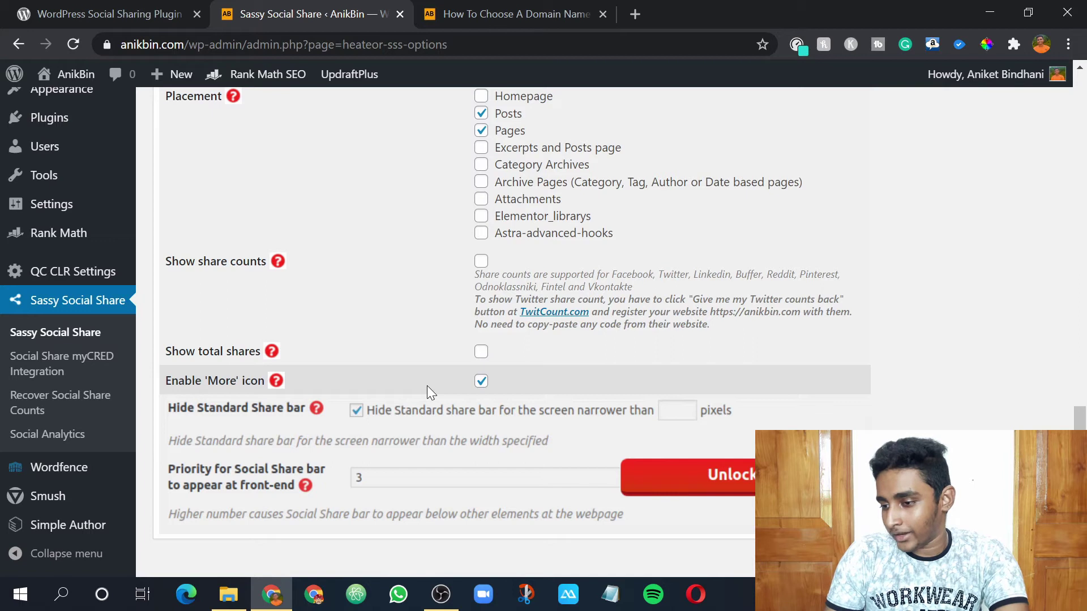
pyautogui.scroll(-5, 427, 385)
pyautogui.click(181, 430)
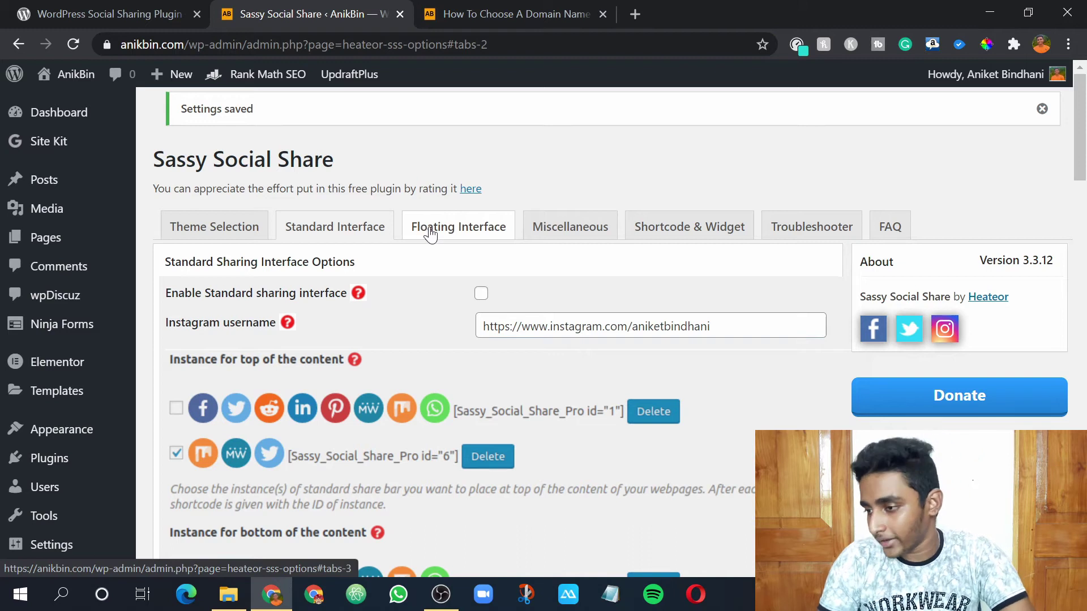
# Open the Floating Interface options and compare them with the floating share icons on the "How To Choose A Domain Name" post
pyautogui.click(429, 232)
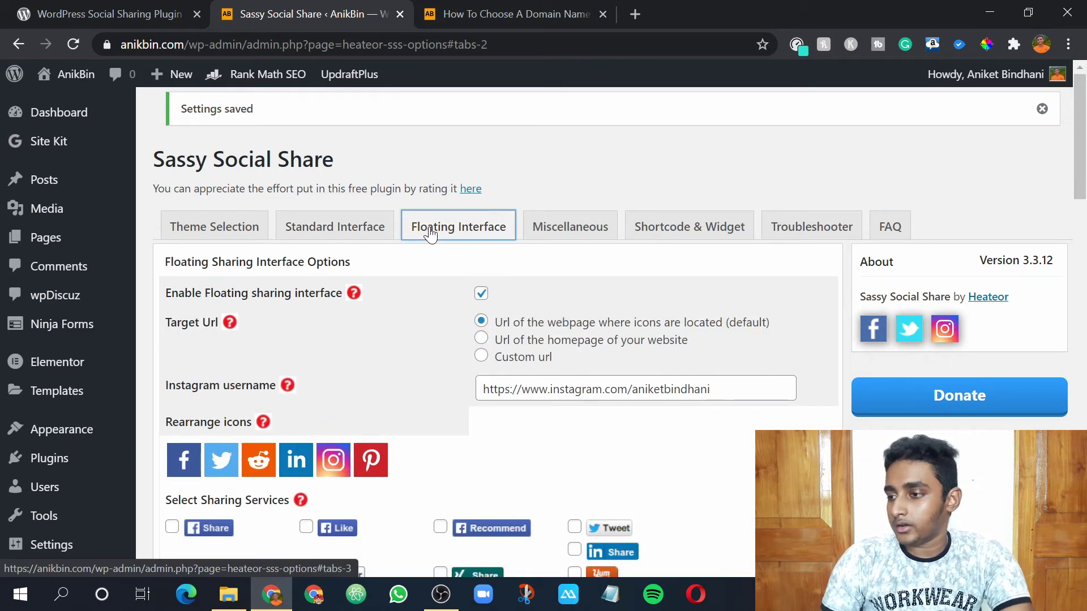
pyautogui.click(453, 8)
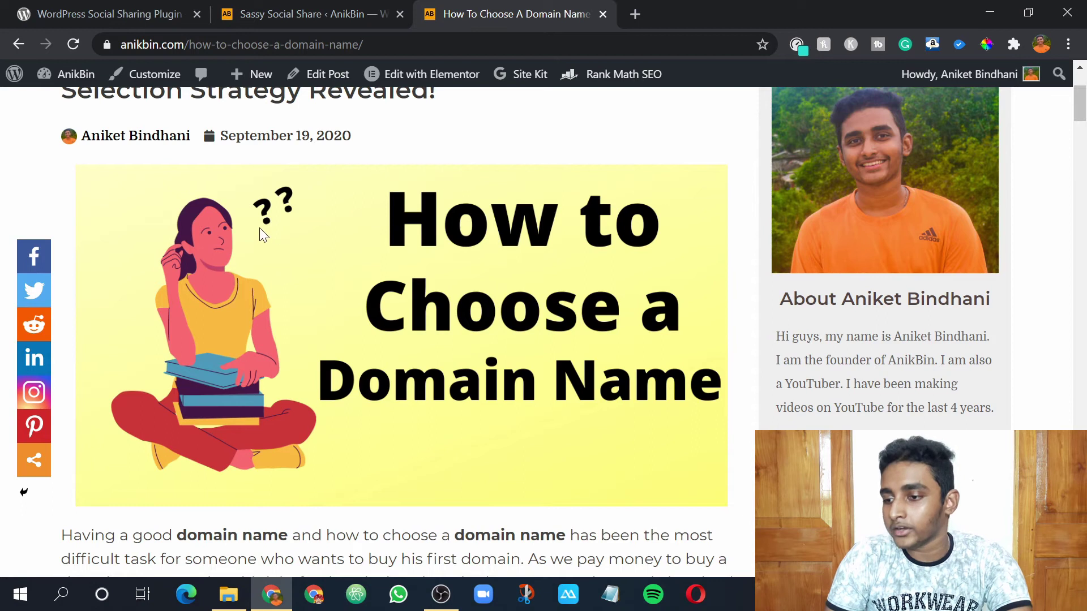
pyautogui.scroll(-2, 277, 258)
pyautogui.scroll(2, 277, 258)
pyautogui.scroll(2, 282, 261)
pyautogui.scroll(-2, 282, 261)
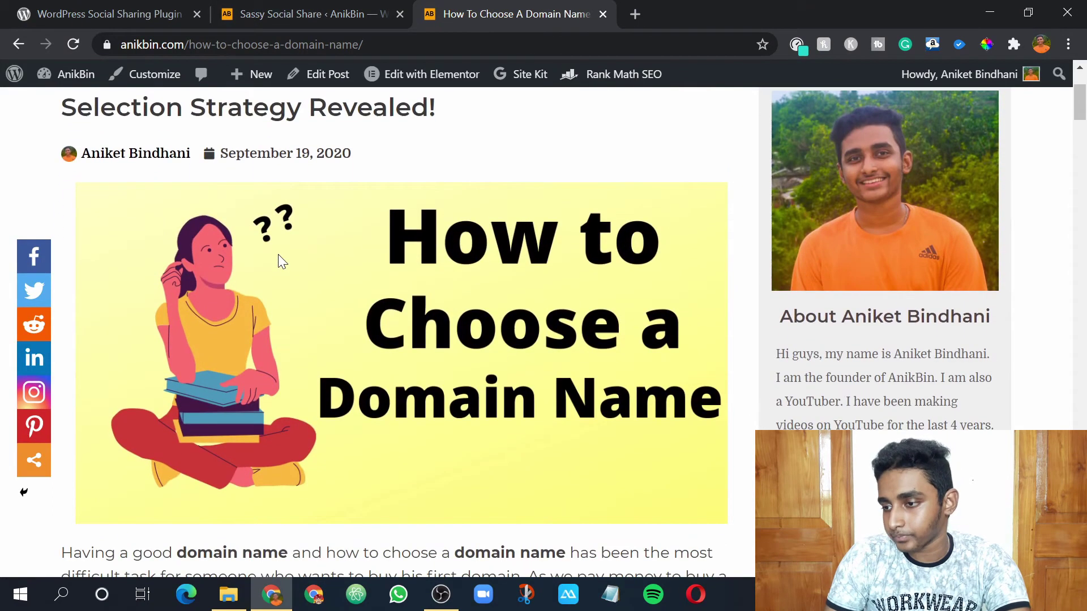
pyautogui.click(247, 11)
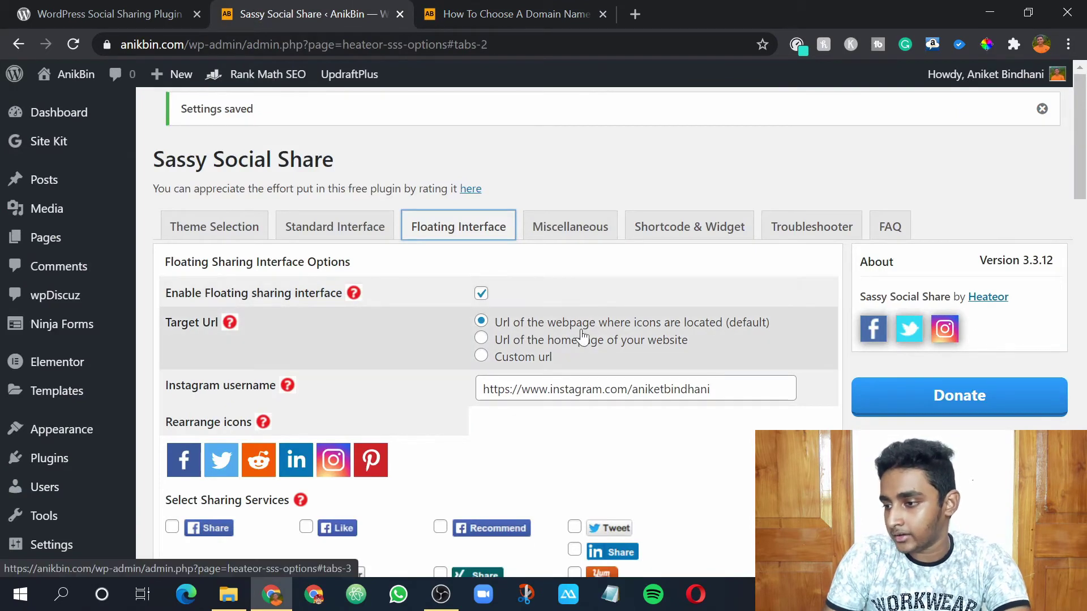
# Examine the floating interface's target URL, Instagram username, icon arrangement and list of selectable sharing services
pyautogui.scroll(-1, 404, 342)
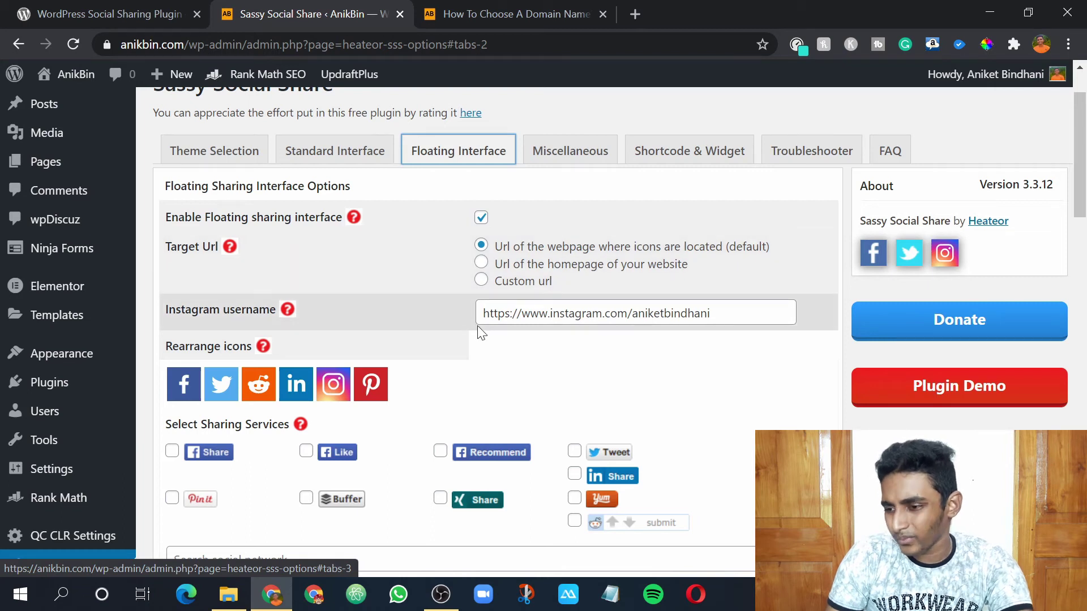
pyautogui.scroll(-1, 486, 333)
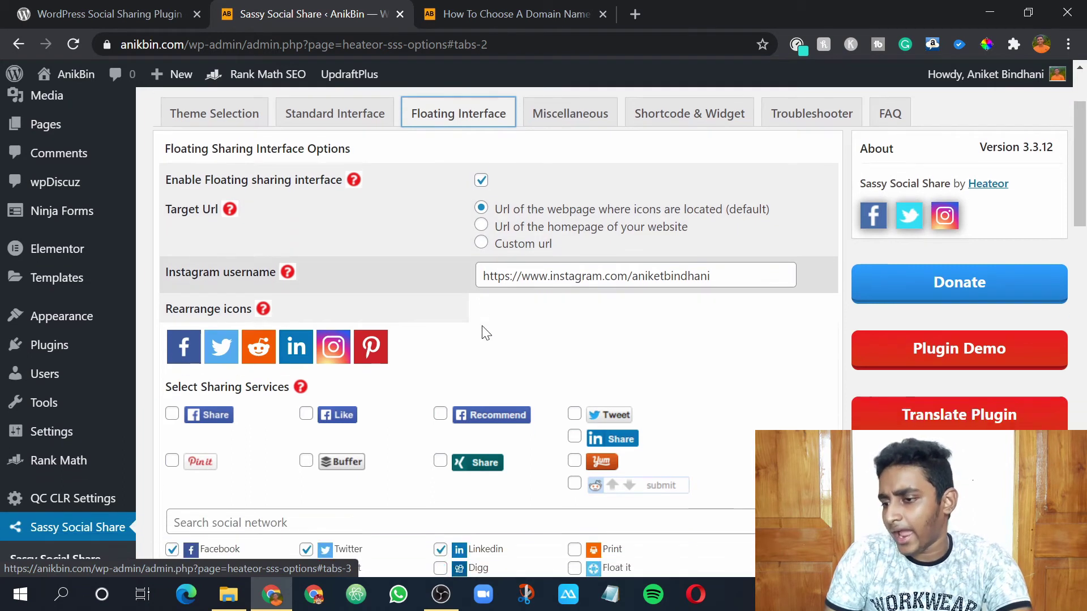
pyautogui.scroll(-2, 422, 273)
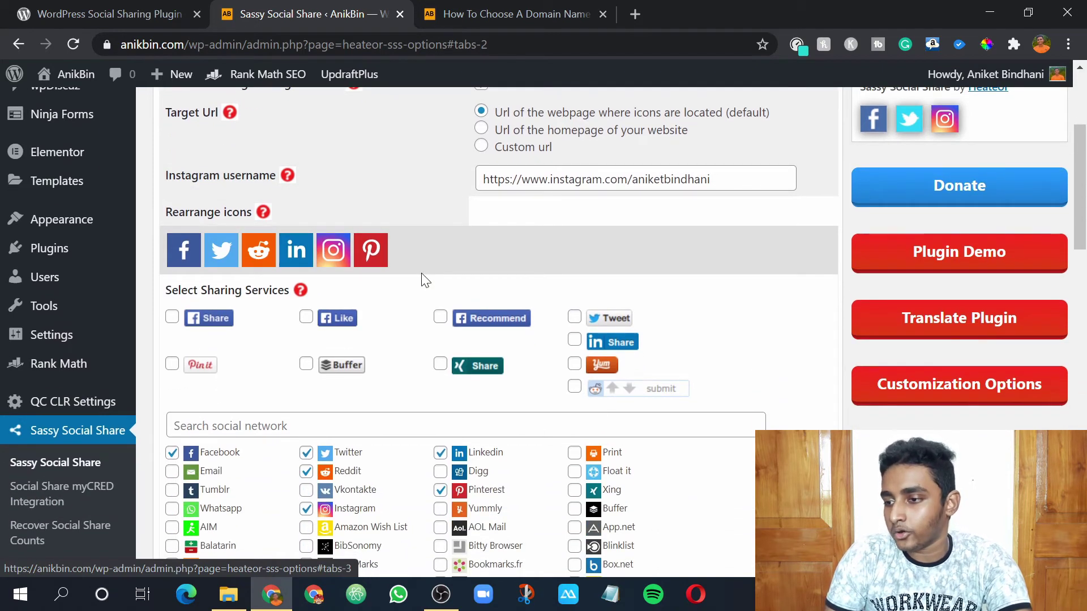
pyautogui.scroll(-1, 422, 277)
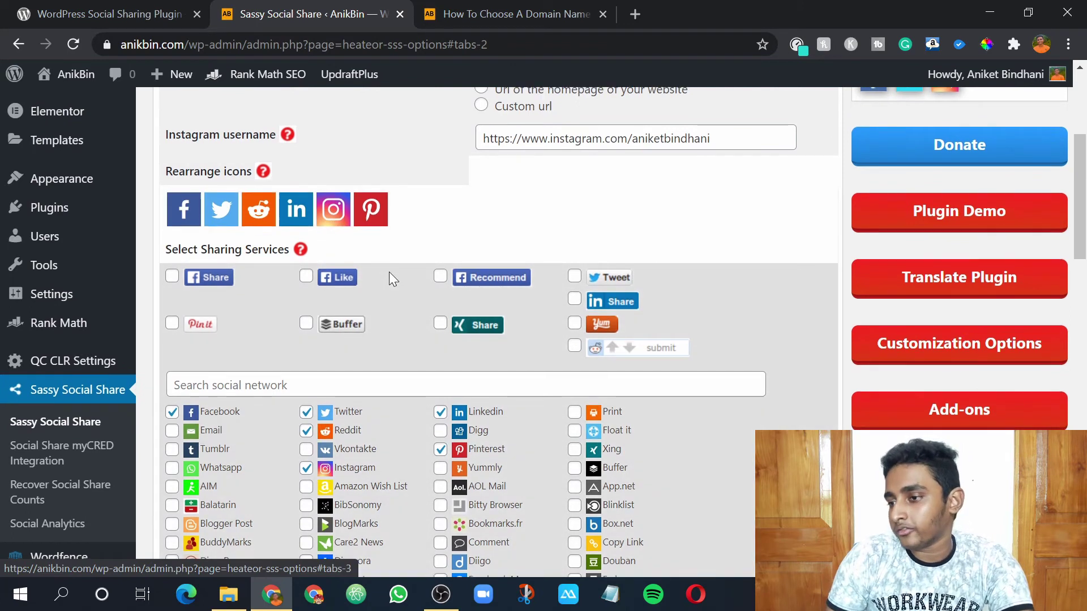
pyautogui.scroll(-1, 390, 273)
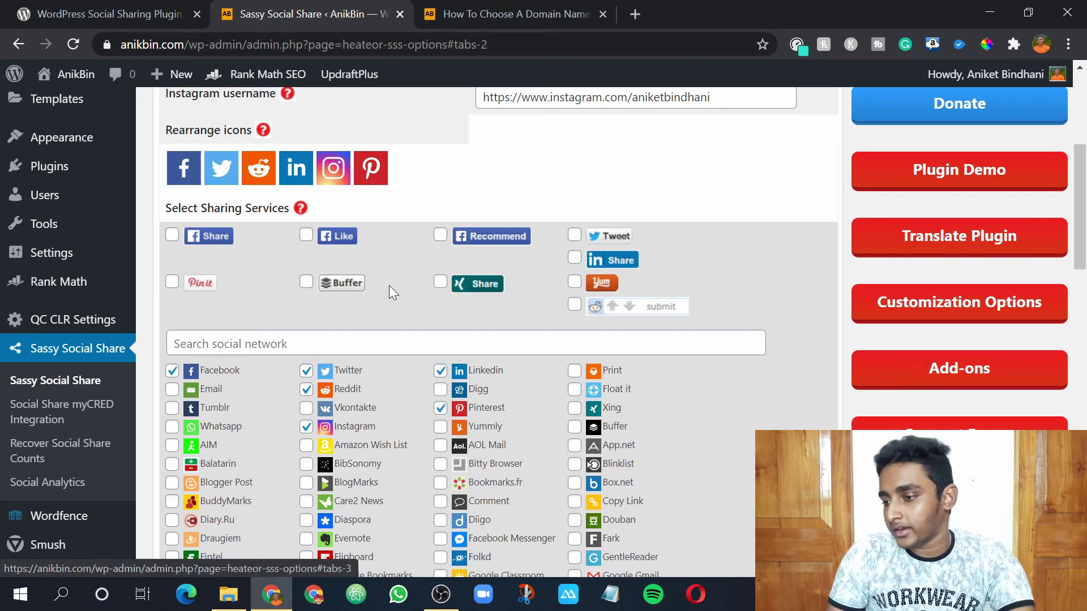
pyautogui.scroll(-4, 389, 286)
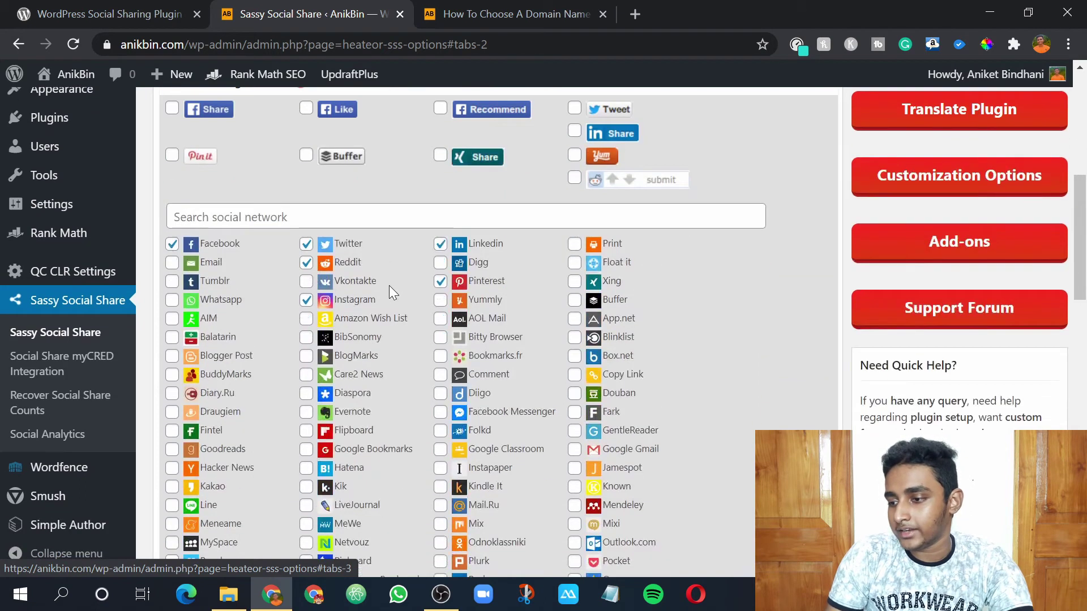
pyautogui.scroll(-1, 389, 285)
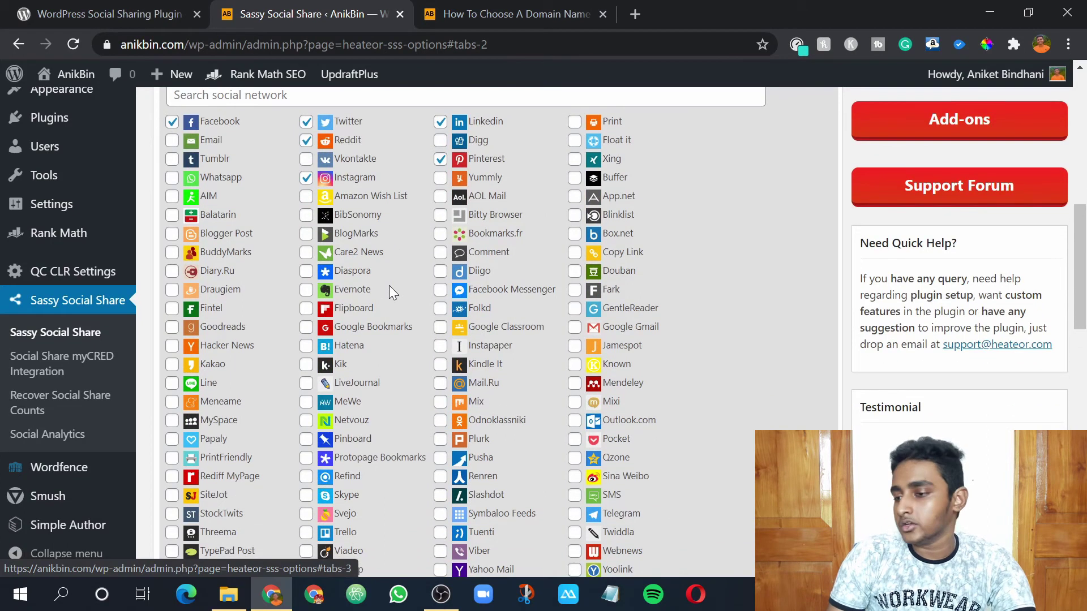
pyautogui.scroll(-6, 389, 285)
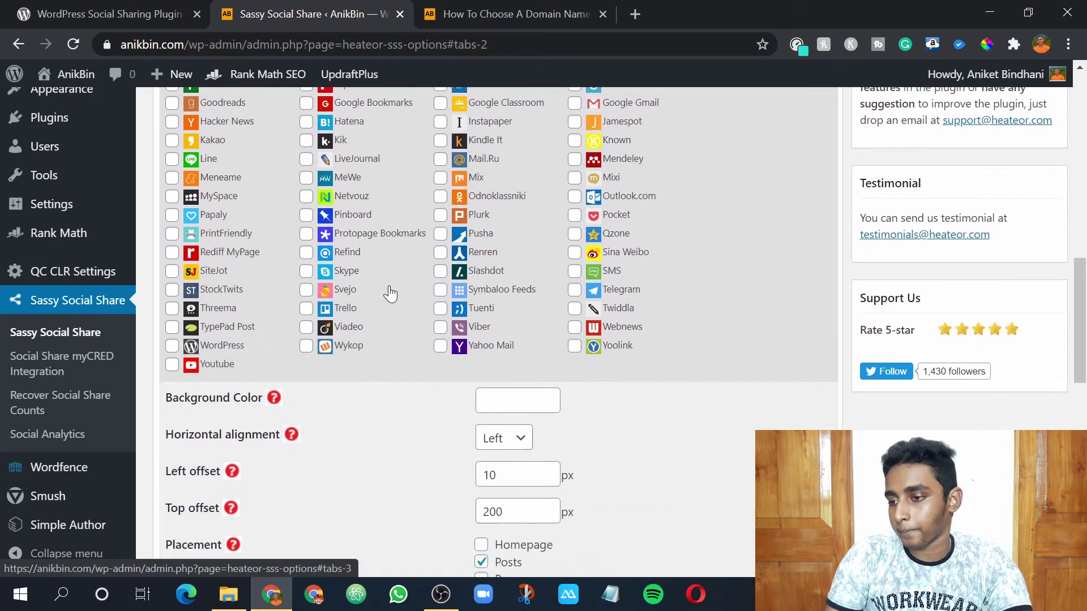
# View the floating interface's background color, horizontal alignment and offset options, keeping the alignment at Left
pyautogui.scroll(-1, 391, 294)
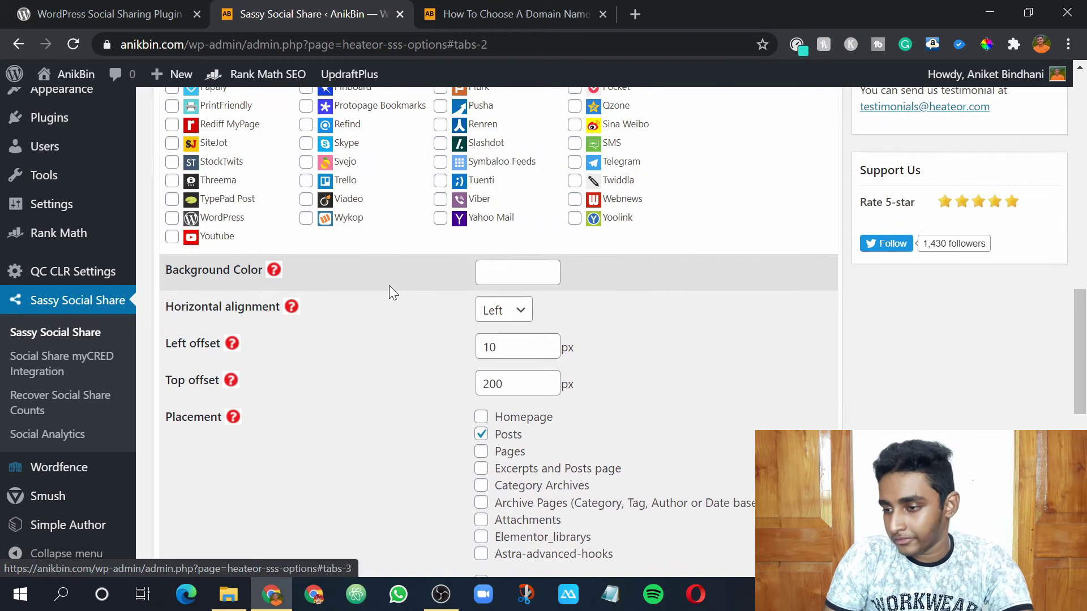
pyautogui.scroll(-1, 390, 291)
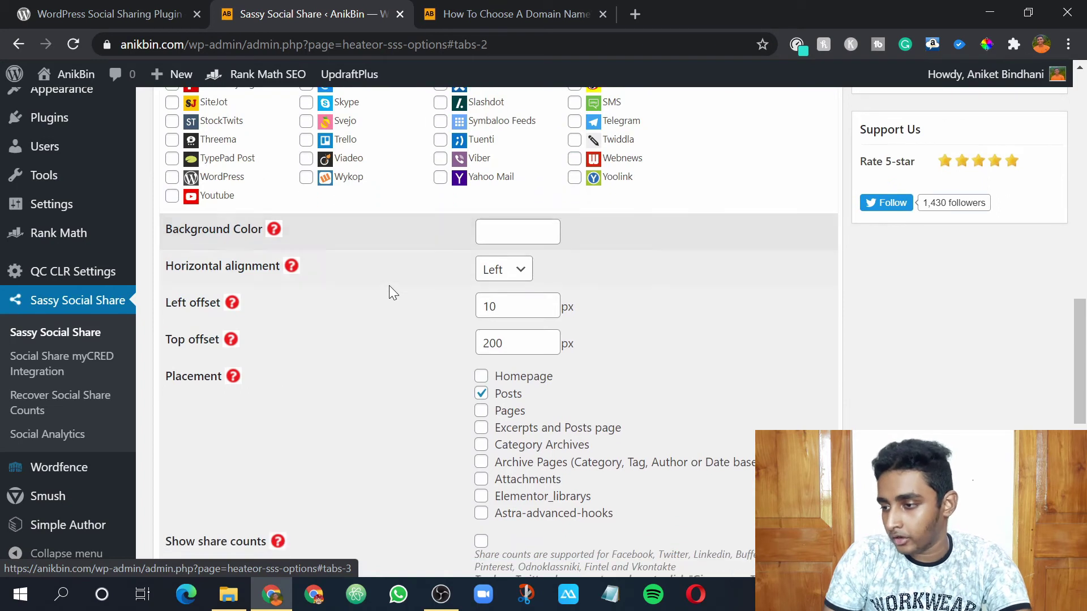
pyautogui.click(496, 268)
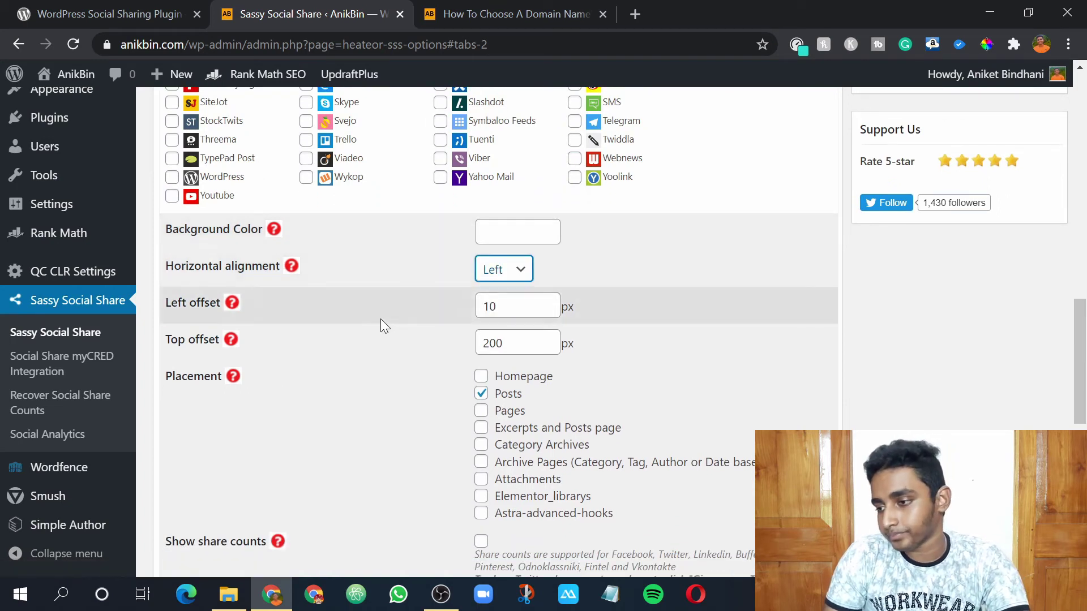
pyautogui.scroll(-1, 381, 318)
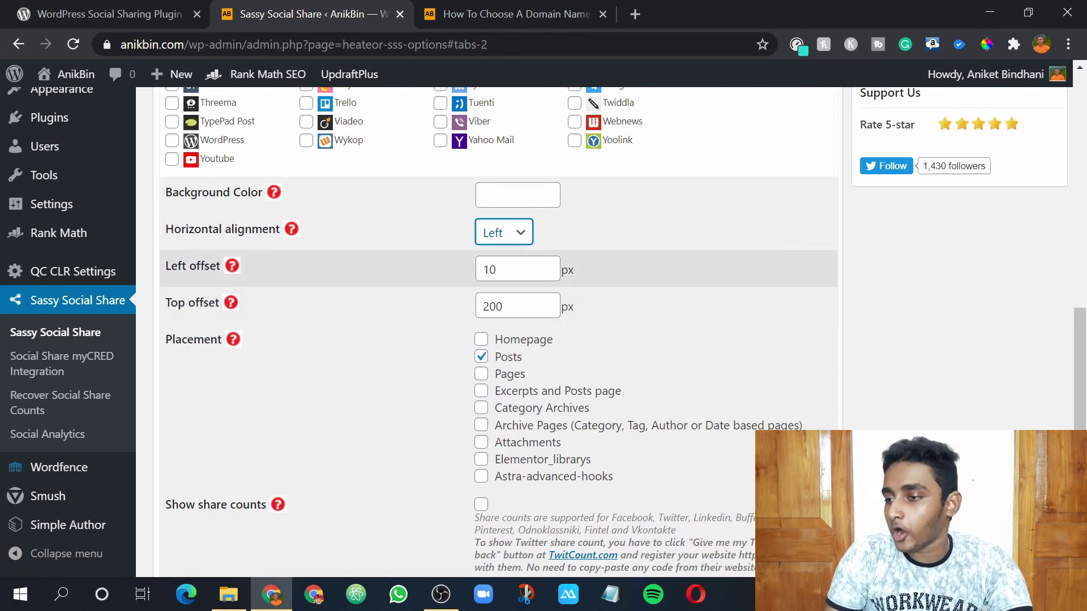
# Compare the floating interface's alignment, offset and placement settings with the floating share icons on the "How To Choose A Domain Name" post
pyautogui.click(445, 6)
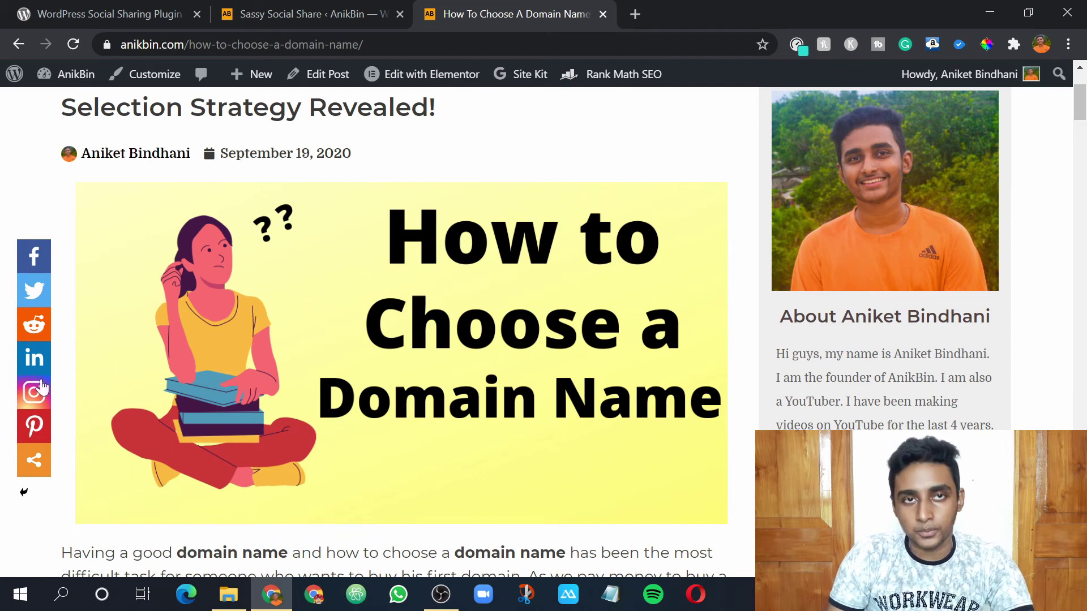
pyautogui.click(243, 11)
pyautogui.click(437, 7)
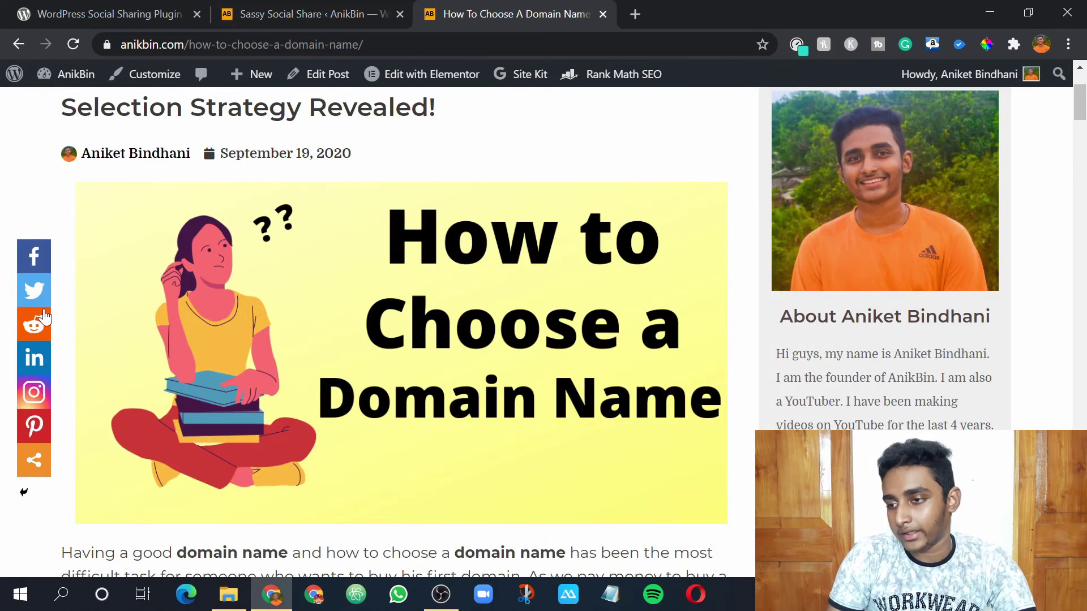
pyautogui.click(249, 9)
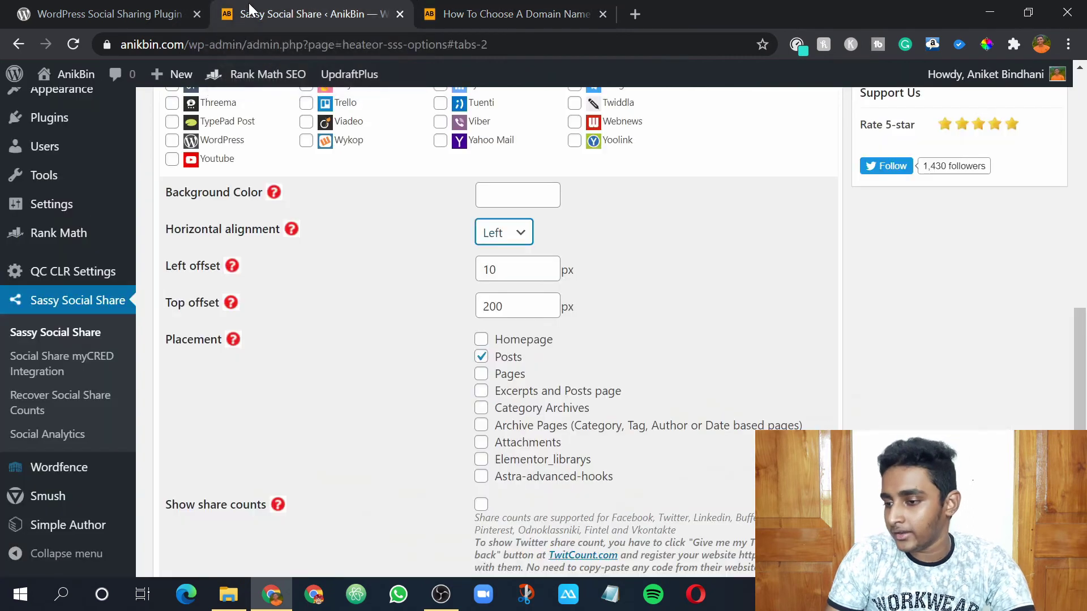
pyautogui.scroll(-1, 446, 300)
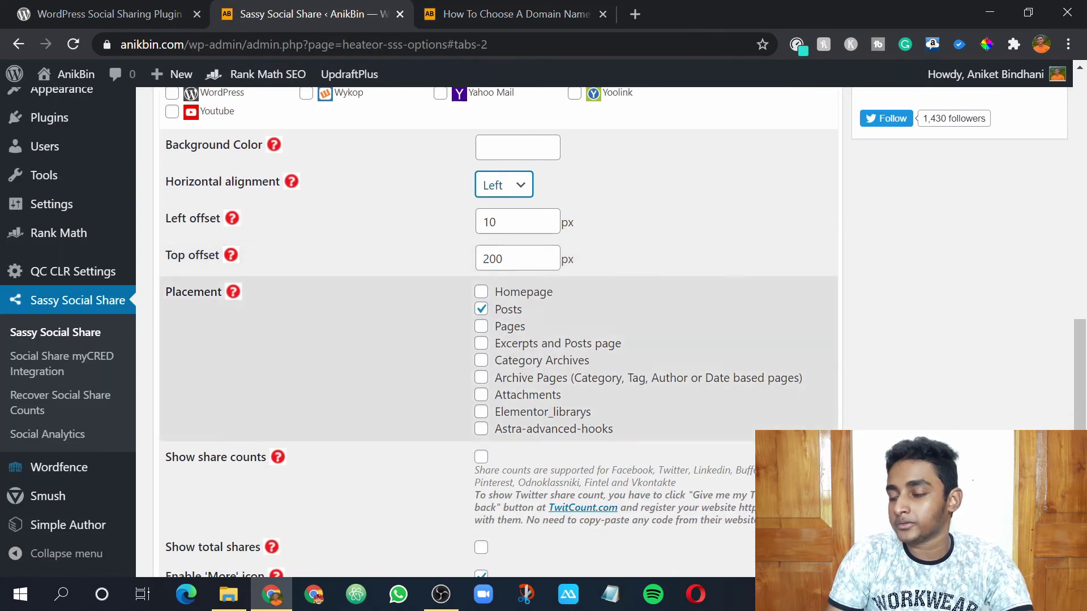
pyautogui.click(475, 7)
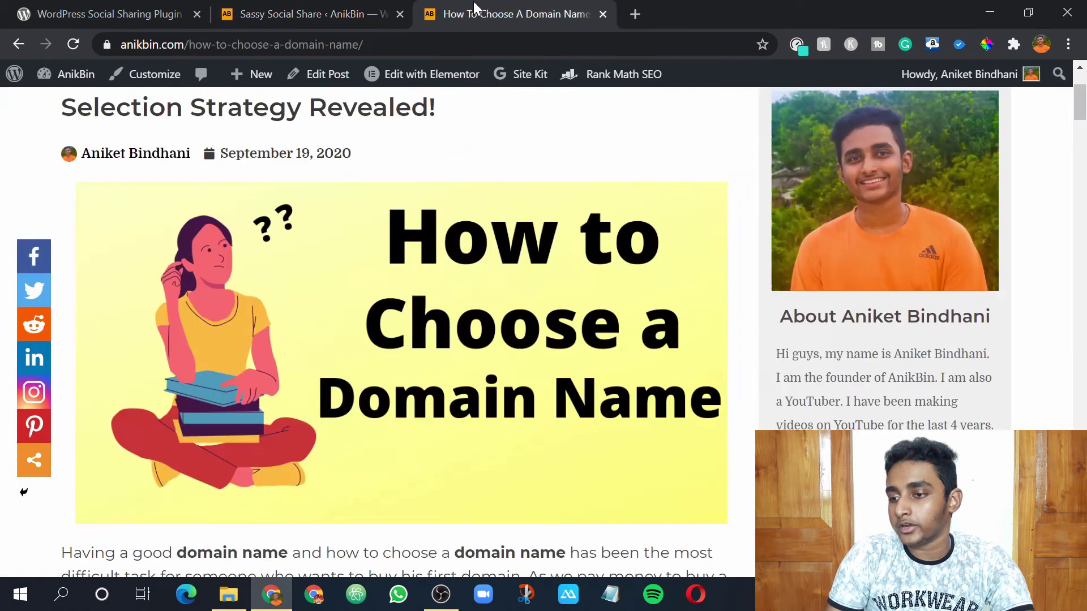
pyautogui.scroll(3, 381, 175)
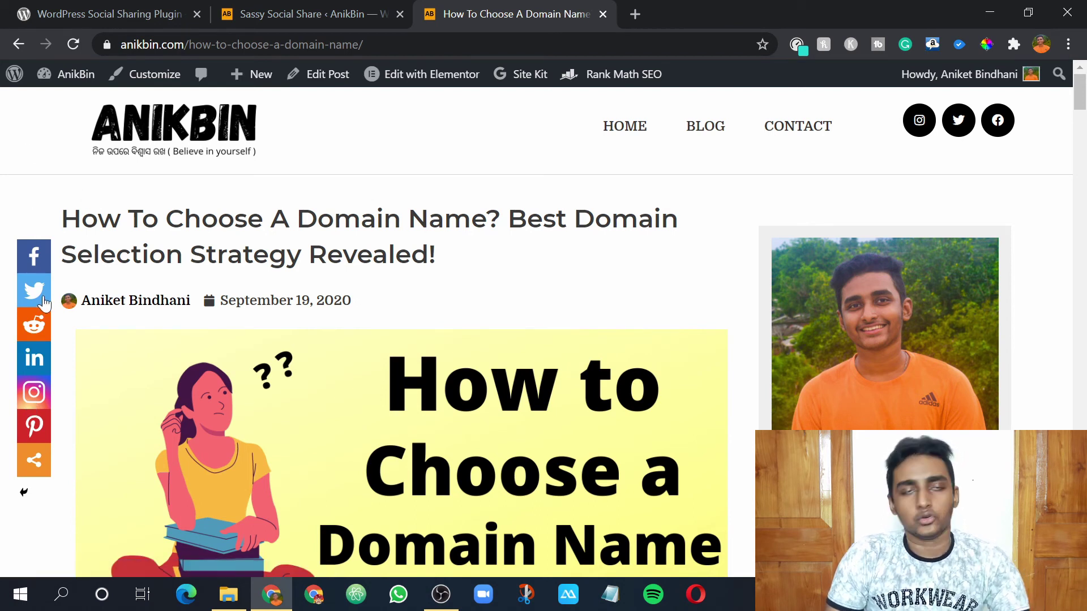
pyautogui.click(252, 17)
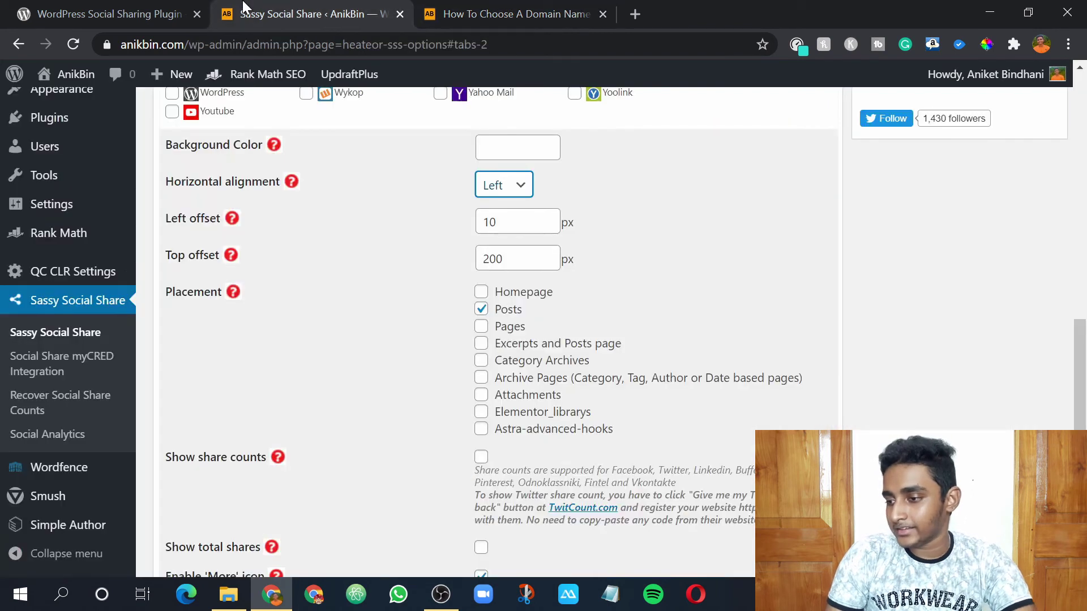
# Review the floating interface's placement, share count, 'More' icon, floating slider and floating bar responsiveness and position options
pyautogui.scroll(-1, 414, 240)
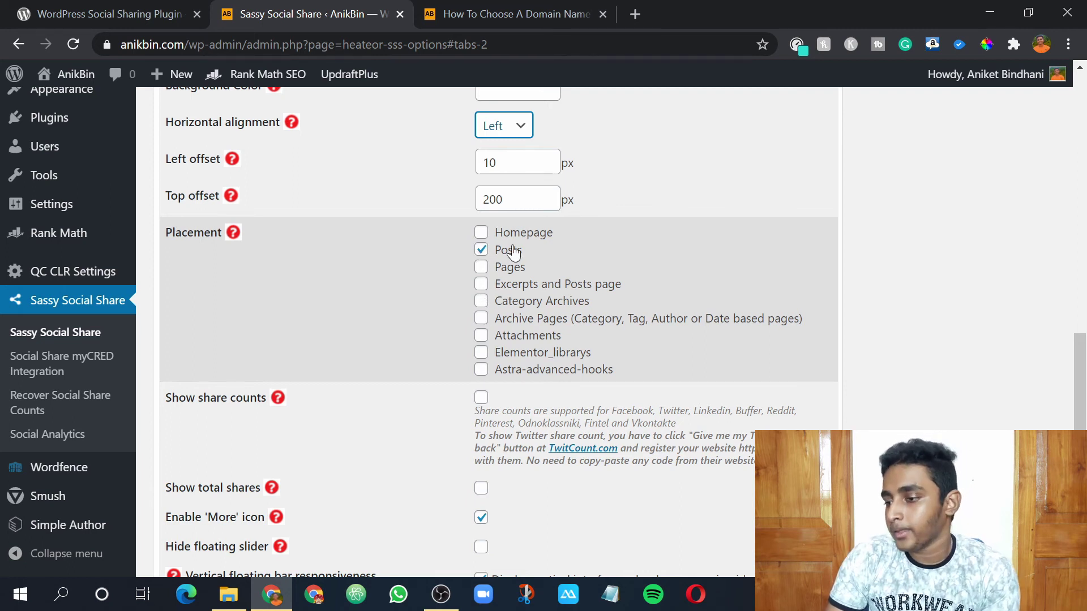
pyautogui.scroll(-6, 444, 304)
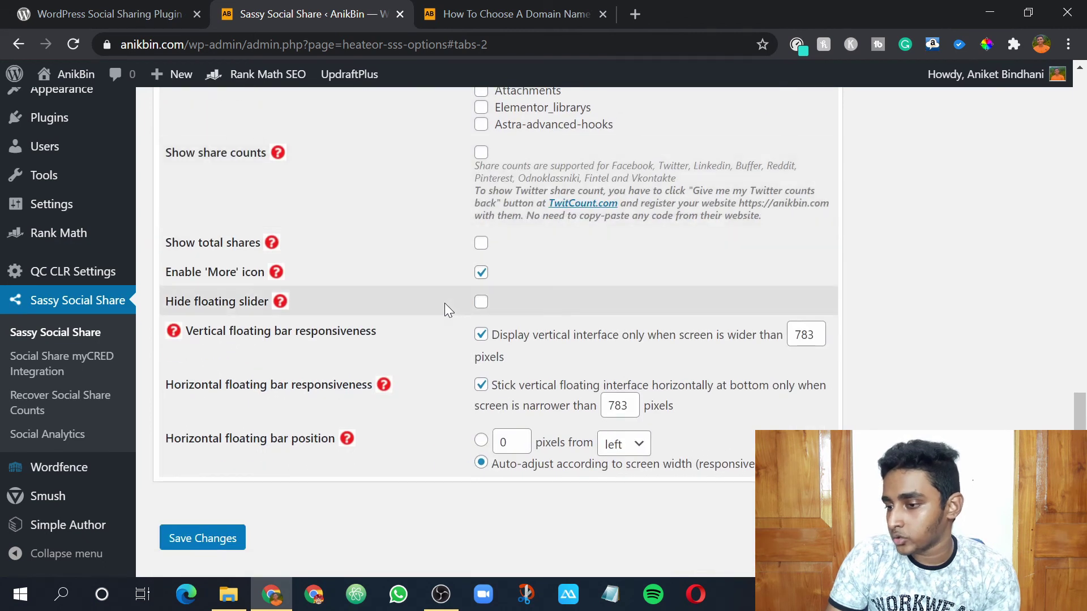
pyautogui.scroll(-1, 444, 303)
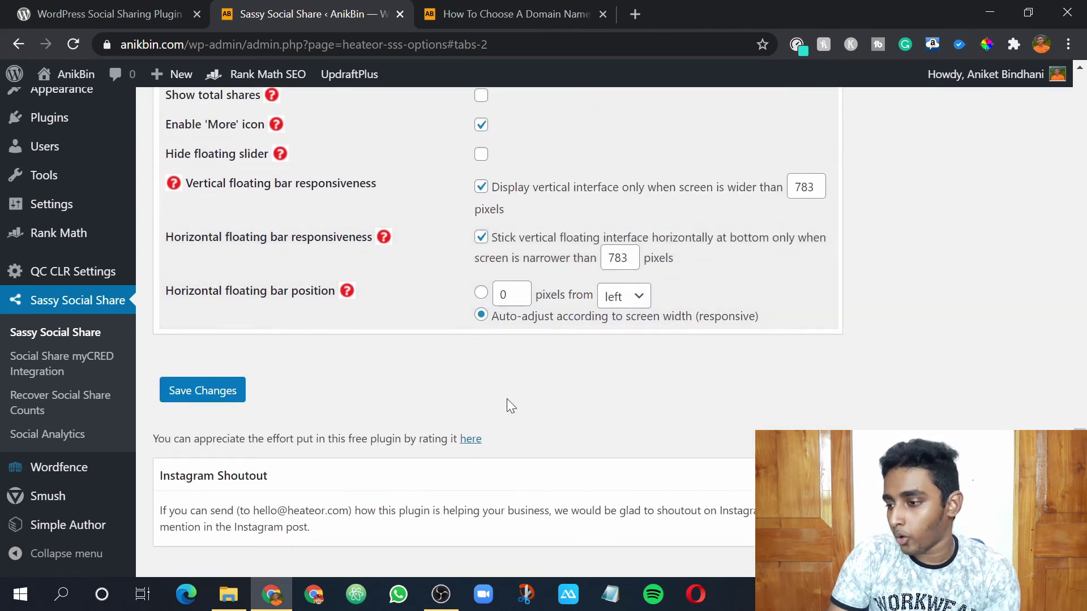